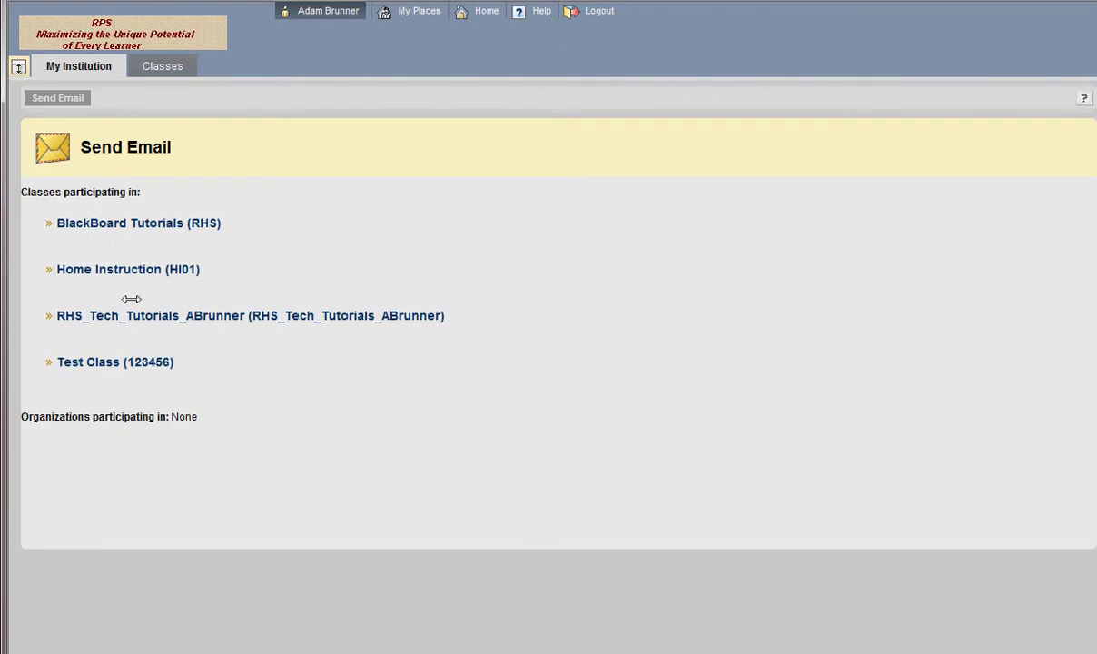
Look over the Edit Personal Information form, then return to the My Institution tab
{"action": "left_click", "coordinate": [78, 66]}
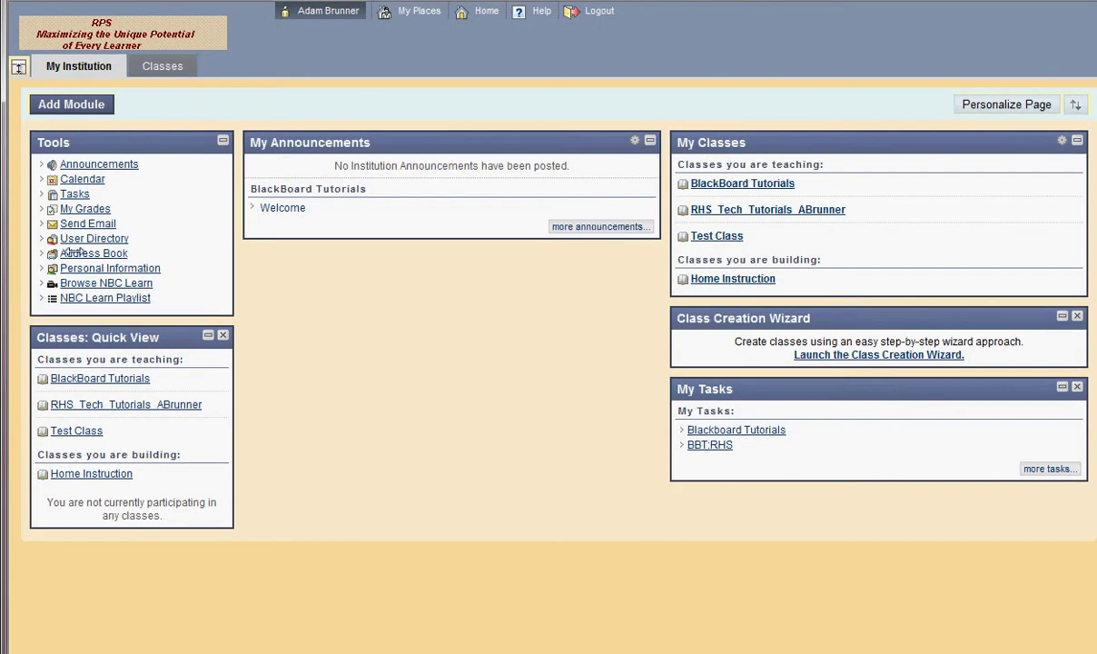
{"action": "left_click", "coordinate": [109, 268]}
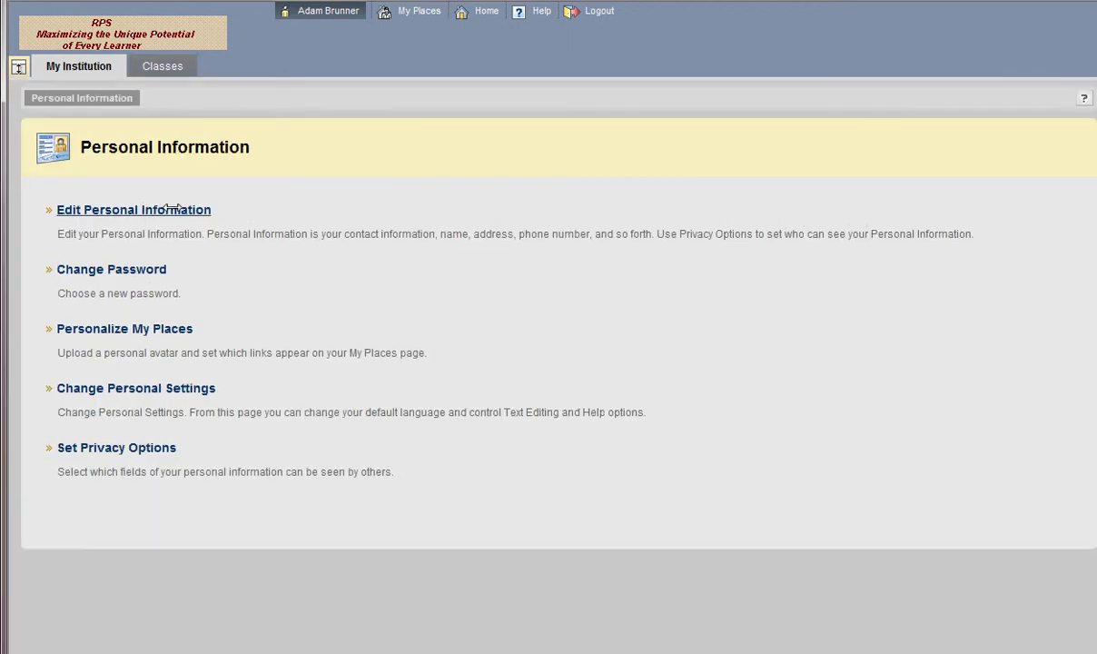
{"action": "left_click", "coordinate": [164, 209]}
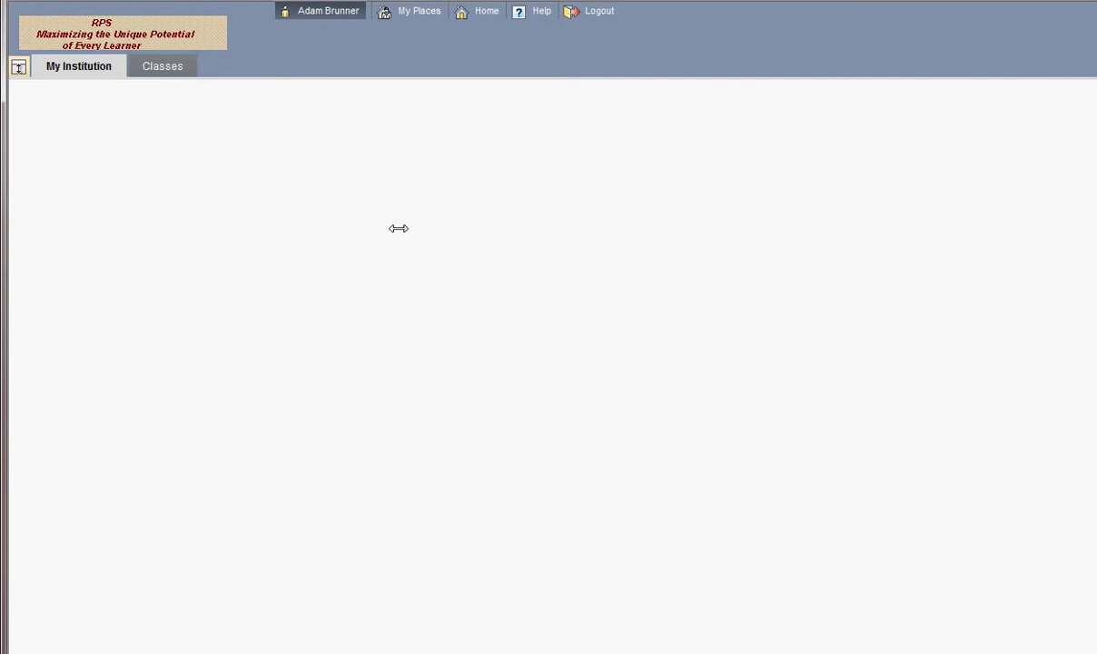
{"action": "scroll", "coordinate": [397, 227], "scroll_direction": "down", "scroll_amount": 6}
{"action": "scroll", "coordinate": [395, 227], "scroll_direction": "up", "scroll_amount": 6}
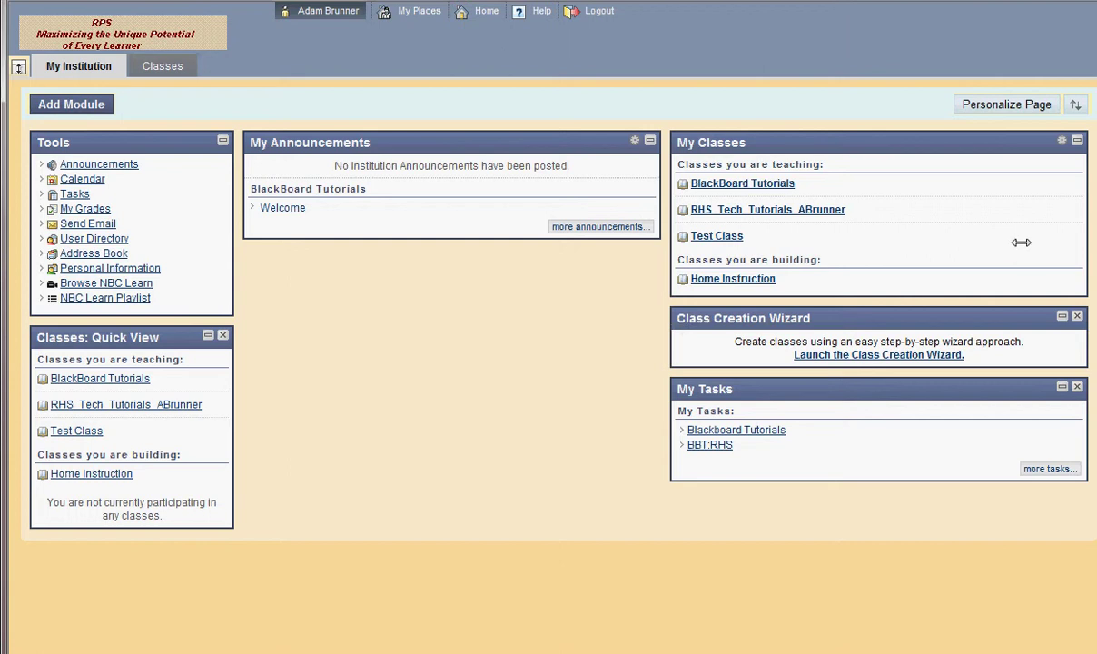
{"action": "mouse_move", "coordinate": [713, 138]}
{"action": "left_click", "coordinate": [151, 62]}
Open 123456: Test Class from the Classes list and look over its home page modules
{"action": "left_click", "coordinate": [182, 75]}
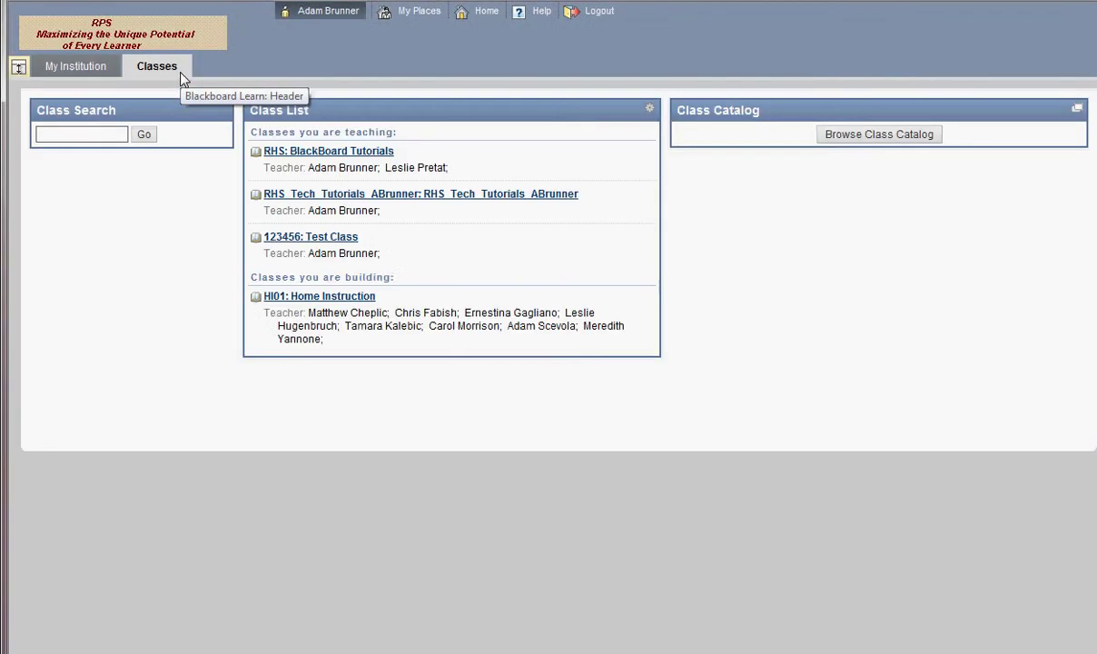
{"action": "left_click", "coordinate": [315, 241]}
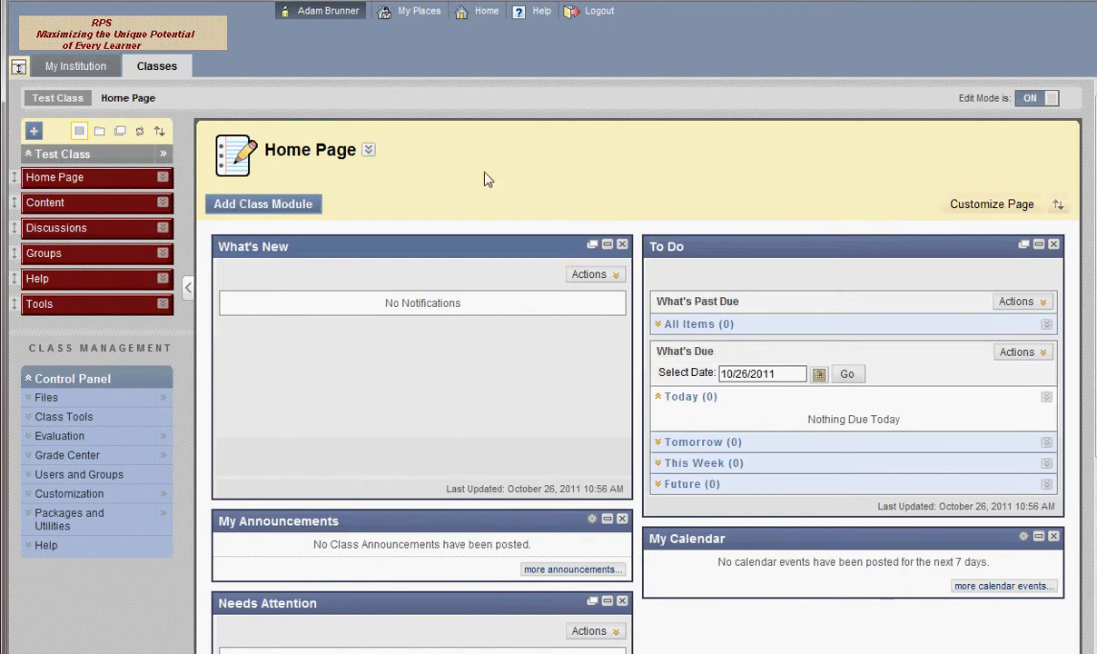
{"action": "scroll", "coordinate": [759, 345], "scroll_direction": "down", "scroll_amount": 3}
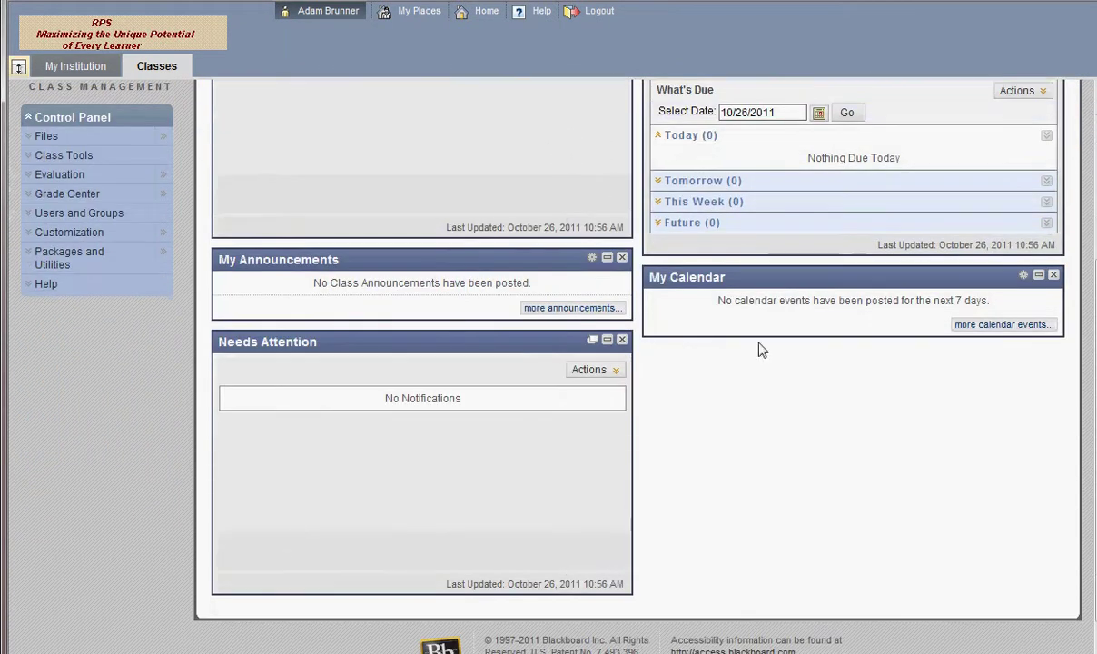
{"action": "scroll", "coordinate": [796, 424], "scroll_direction": "up", "scroll_amount": 3}
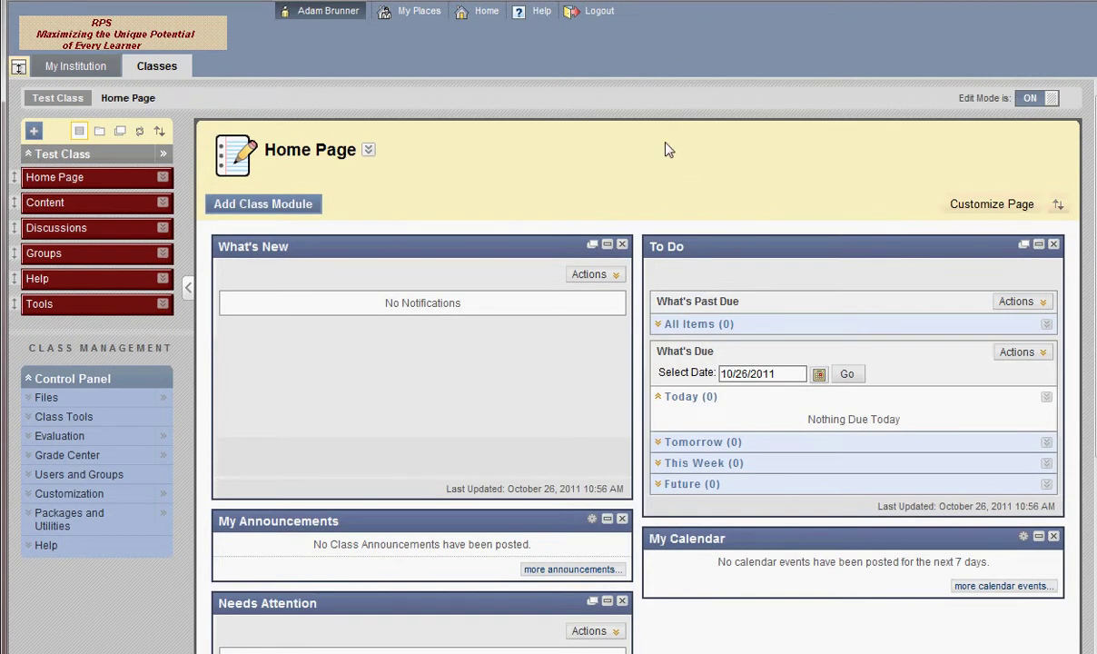
{"action": "scroll", "coordinate": [876, 482], "scroll_direction": "down", "scroll_amount": 3}
{"action": "scroll", "coordinate": [729, 490], "scroll_direction": "up", "scroll_amount": 3}
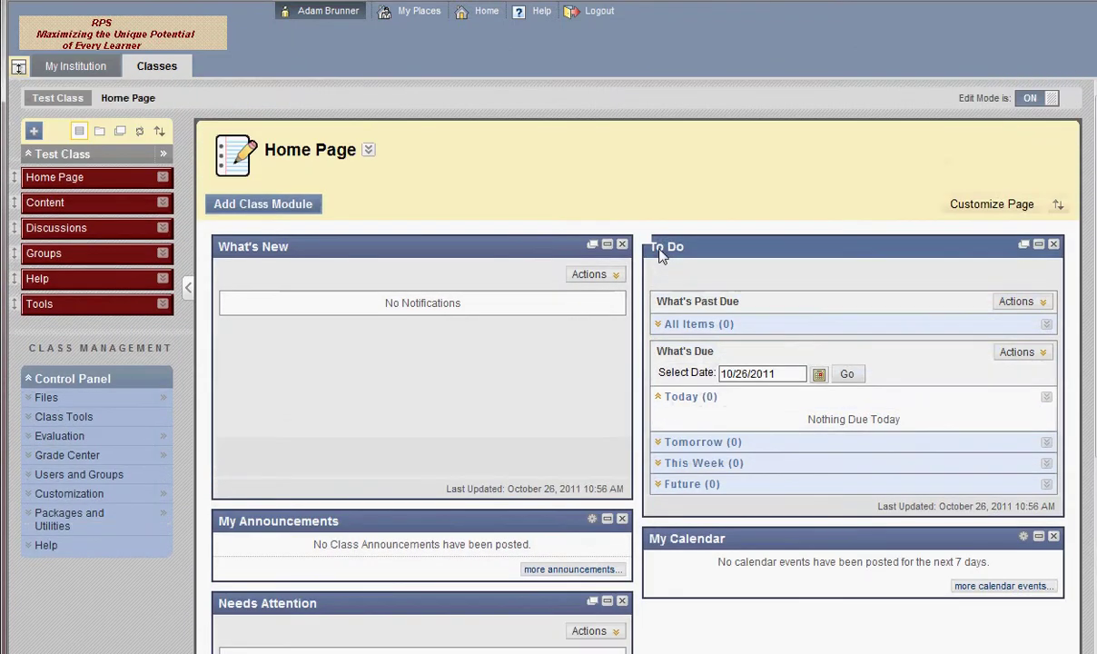
Remove the Needs Attention and My Announcements modules from the Test Class home page
{"action": "left_click", "coordinate": [622, 600]}
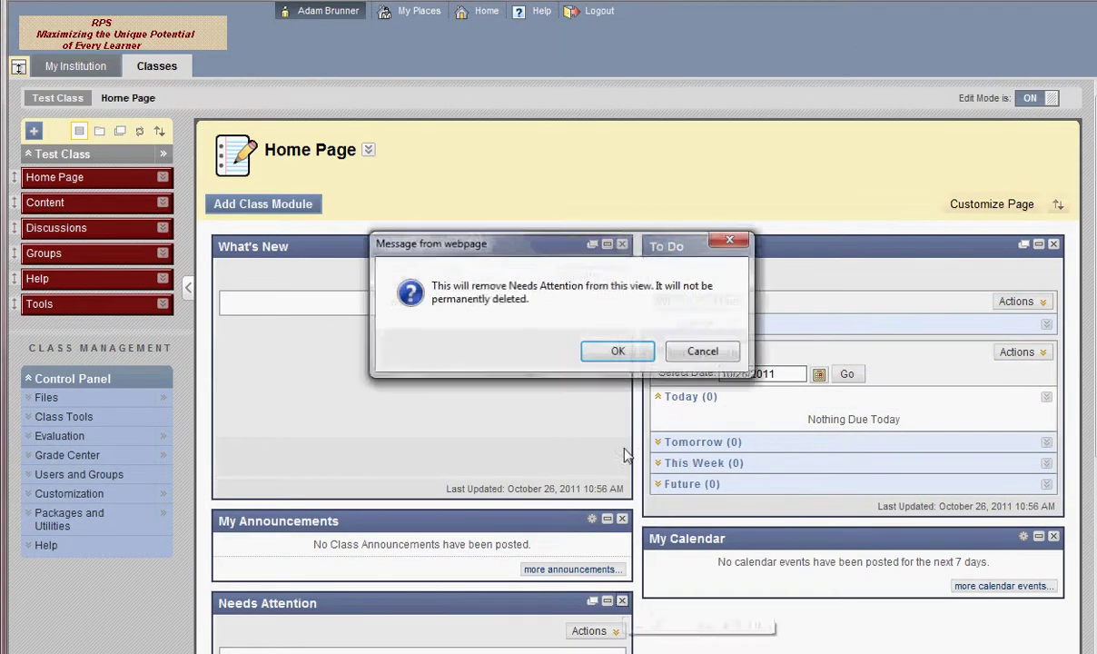
{"action": "key", "text": "Return"}
{"action": "left_click", "coordinate": [622, 518]}
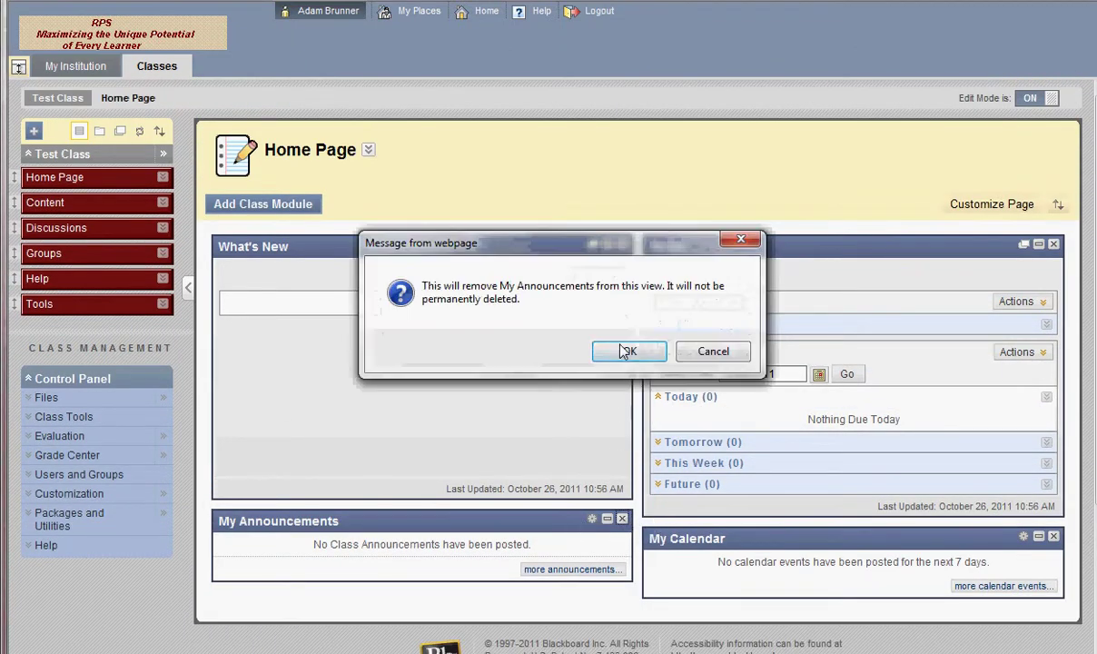
{"action": "left_click", "coordinate": [622, 352]}
Add the NBC In The News module to the home page
{"action": "left_click", "coordinate": [291, 209]}
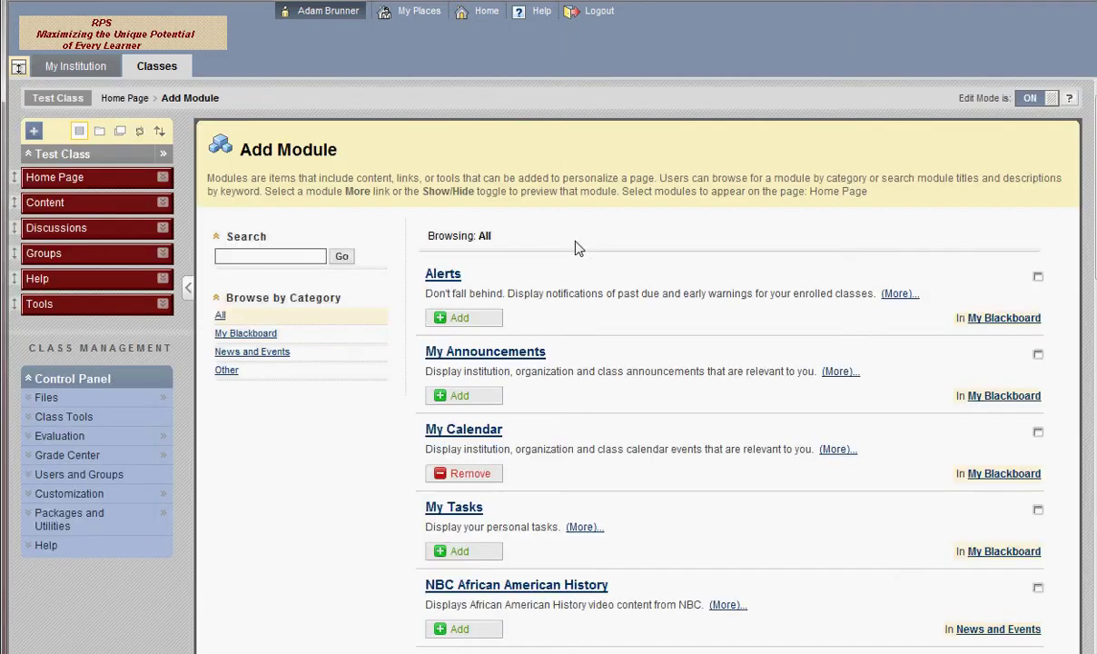
{"action": "scroll", "coordinate": [636, 363], "scroll_direction": "down", "scroll_amount": 6}
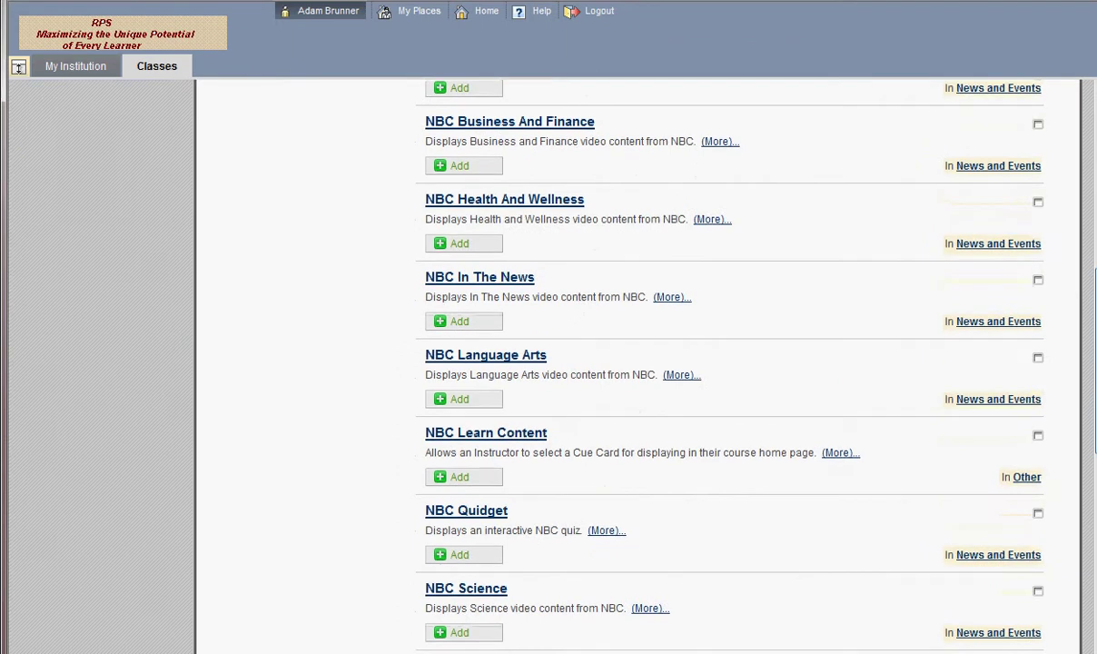
{"action": "scroll", "coordinate": [903, 322], "scroll_direction": "up", "scroll_amount": 1}
{"action": "left_click", "coordinate": [458, 367]}
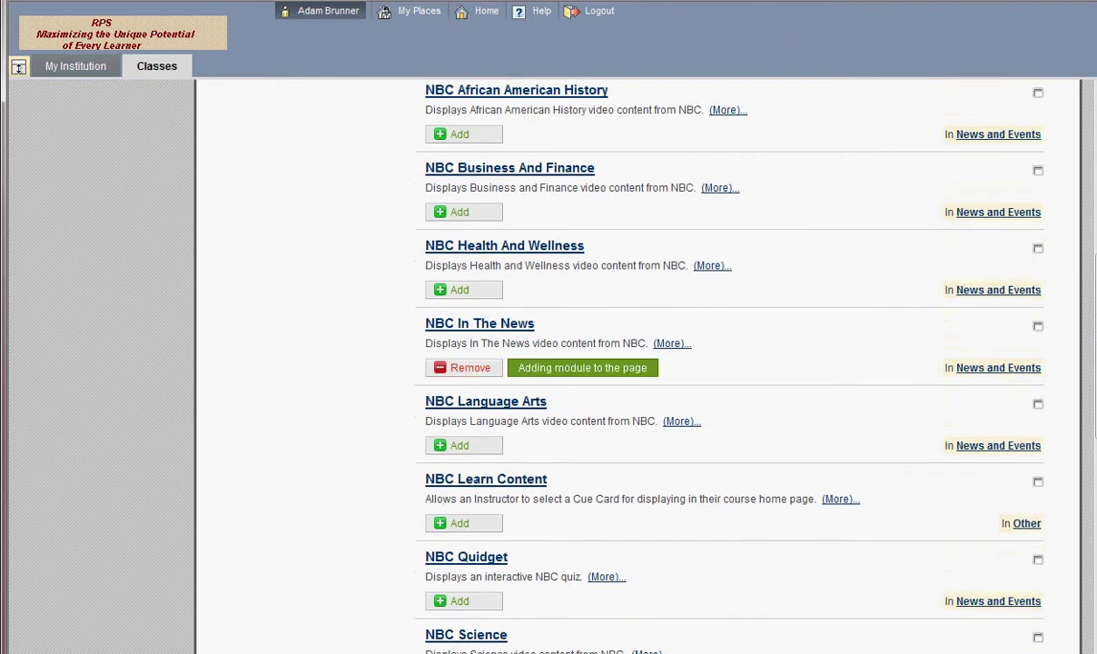
{"action": "scroll", "coordinate": [545, 363], "scroll_direction": "up", "scroll_amount": 6}
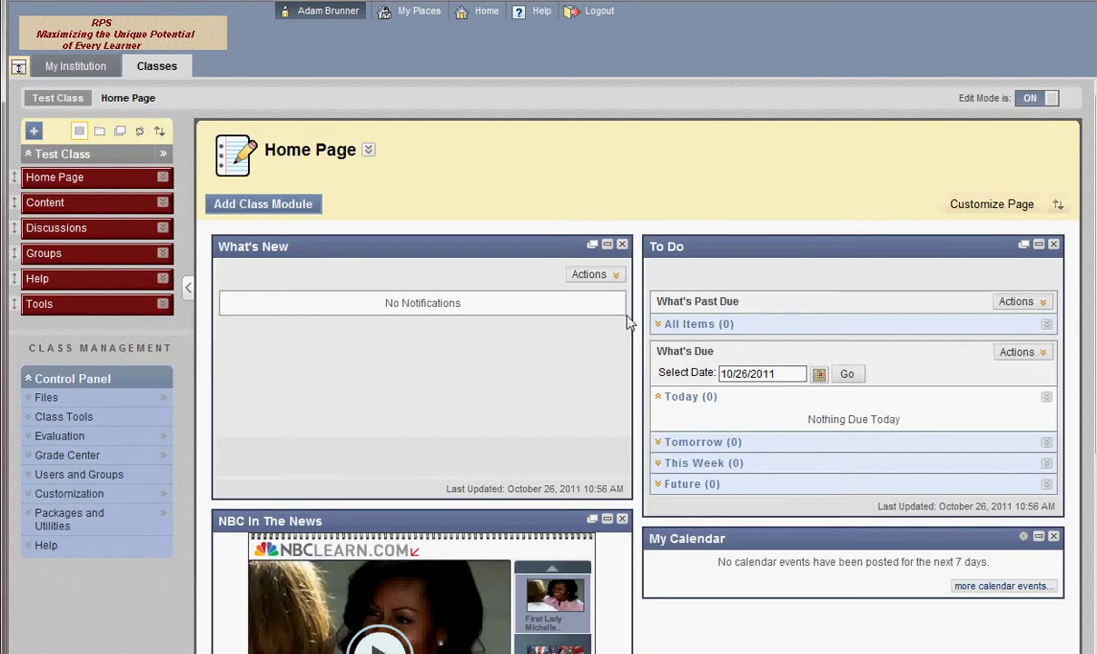
Move What's New under To Do, hide the Groups link, and place Groups below Content
{"action": "left_click_drag", "start_coordinate": [612, 245], "coordinate": [915, 590]}
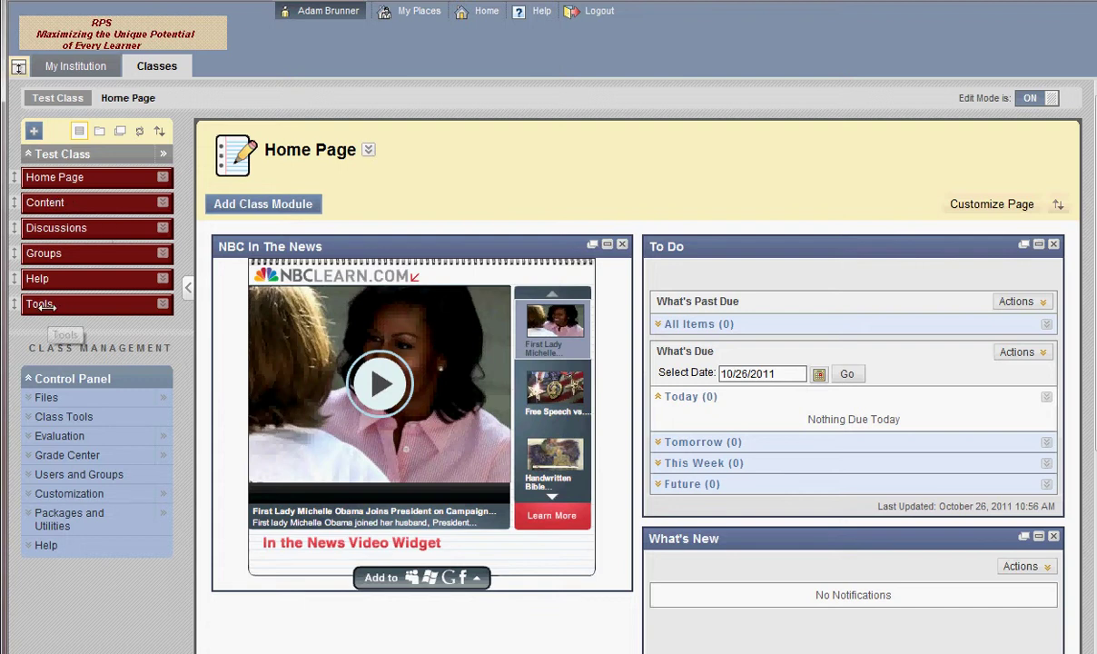
{"action": "left_click", "coordinate": [163, 254]}
{"action": "left_click", "coordinate": [277, 310]}
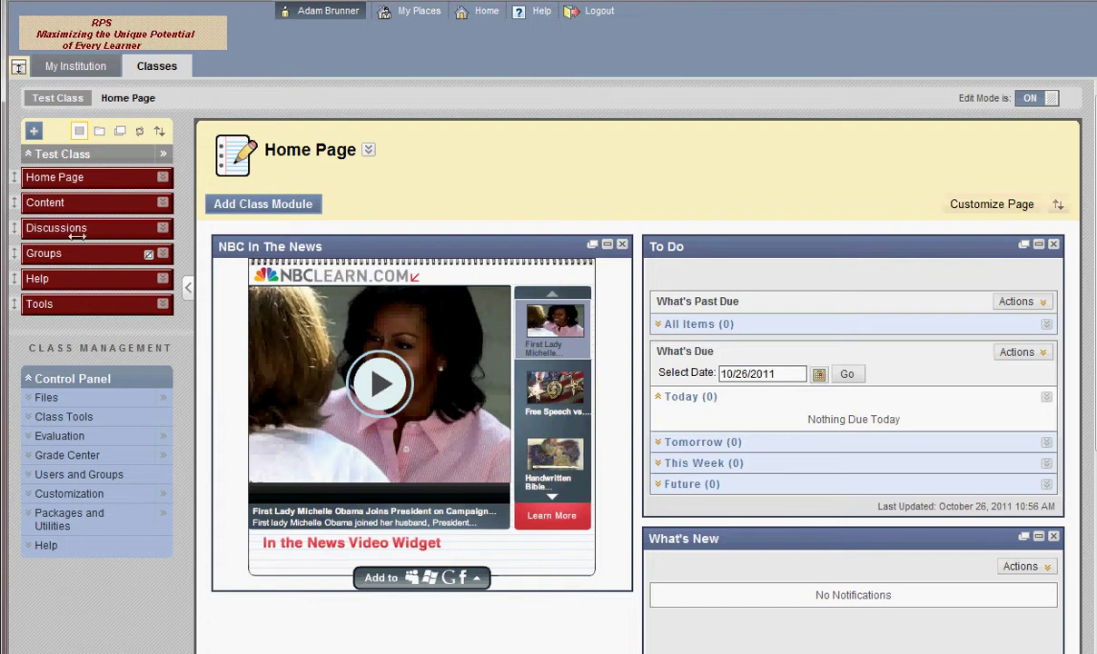
{"action": "left_click_drag", "start_coordinate": [13, 248], "coordinate": [12, 225]}
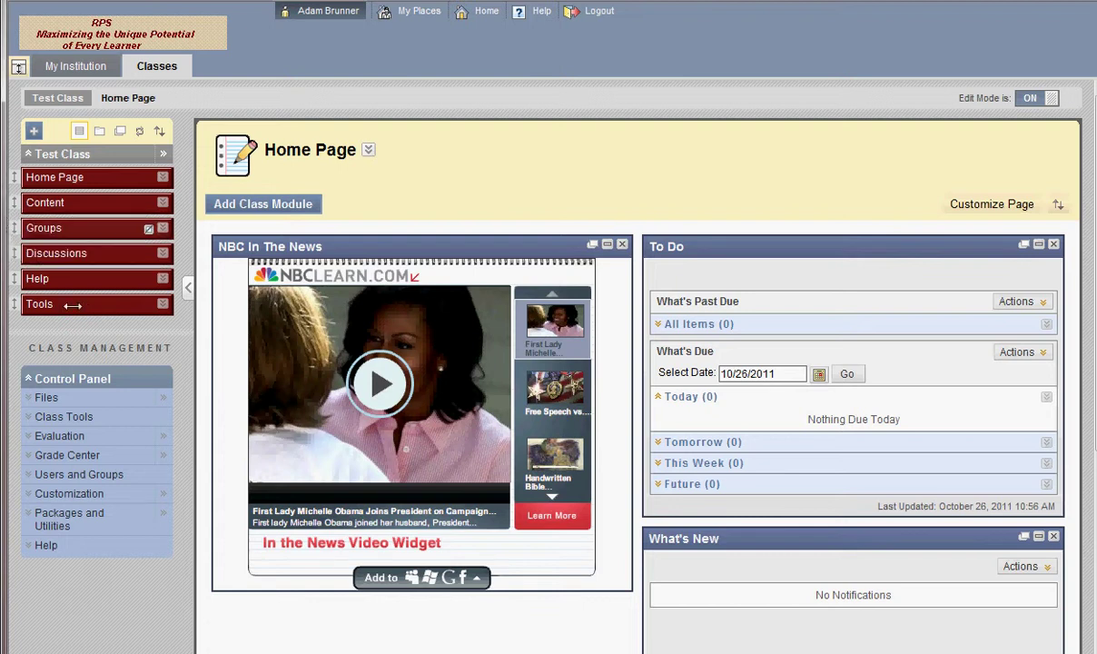
Delete the Groups link from the course menu and confirm the deletion
{"action": "left_click", "coordinate": [161, 228]}
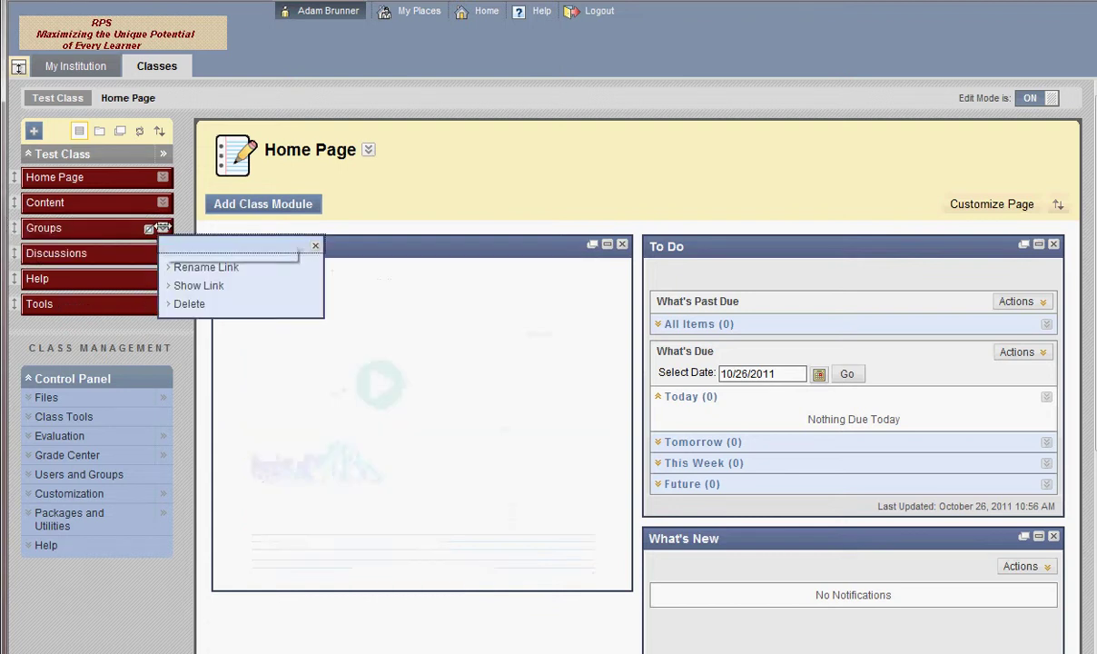
{"action": "left_click", "coordinate": [182, 301]}
{"action": "key", "text": "Return"}
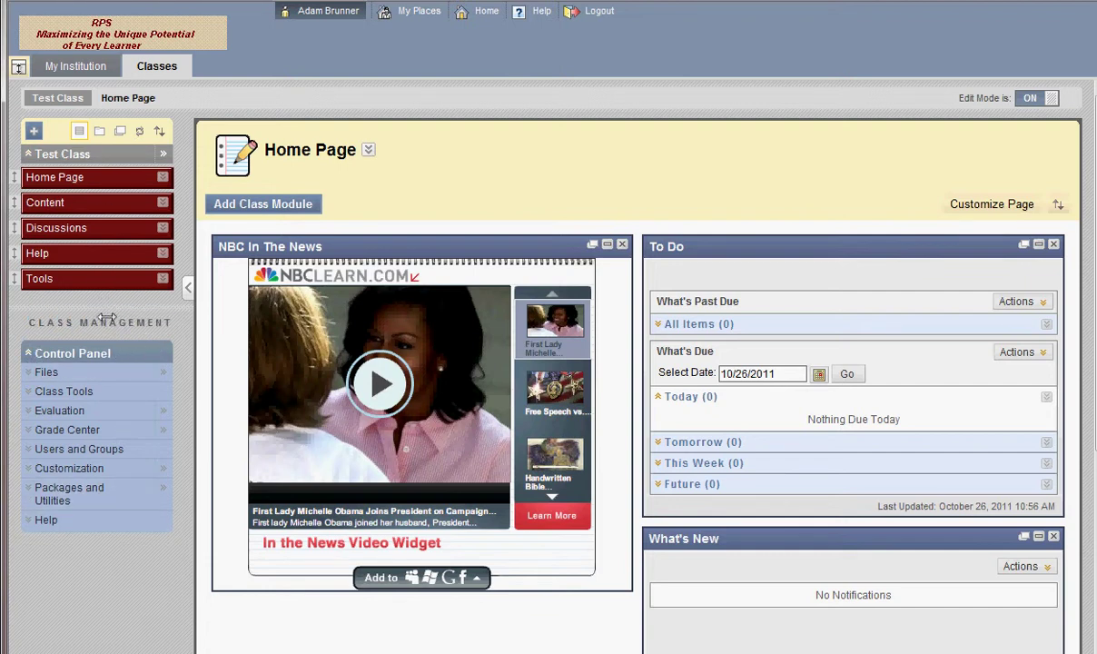
Expand Class Tools in the Control Panel and review the class announcements
{"action": "scroll", "coordinate": [66, 296], "scroll_direction": "down", "scroll_amount": 2}
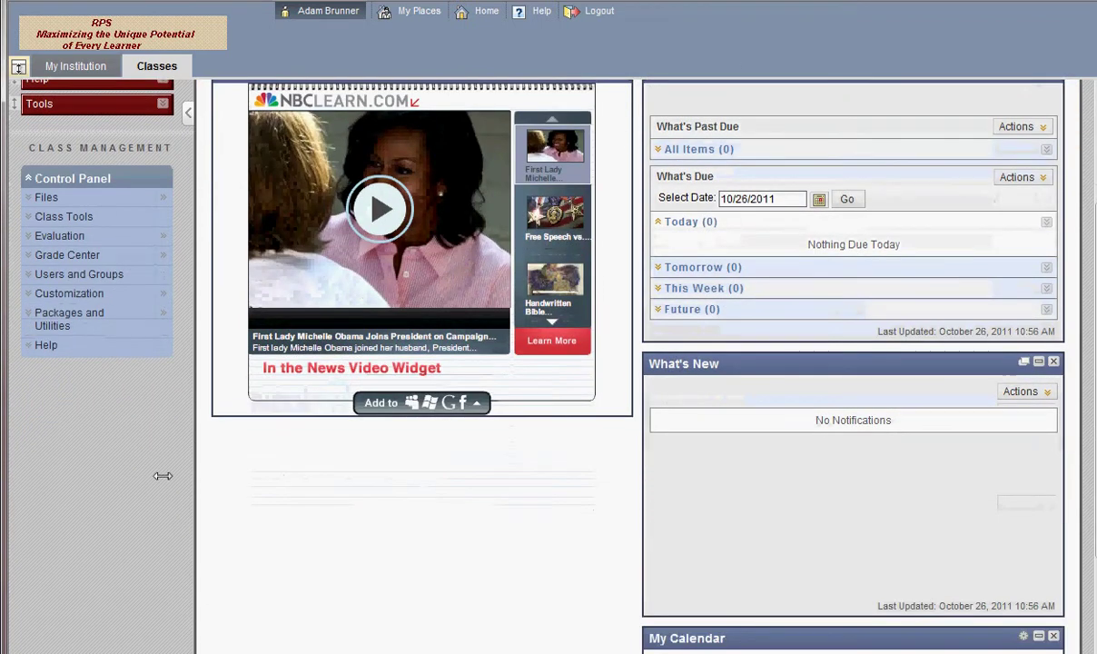
{"action": "scroll", "coordinate": [161, 473], "scroll_direction": "up", "scroll_amount": 2}
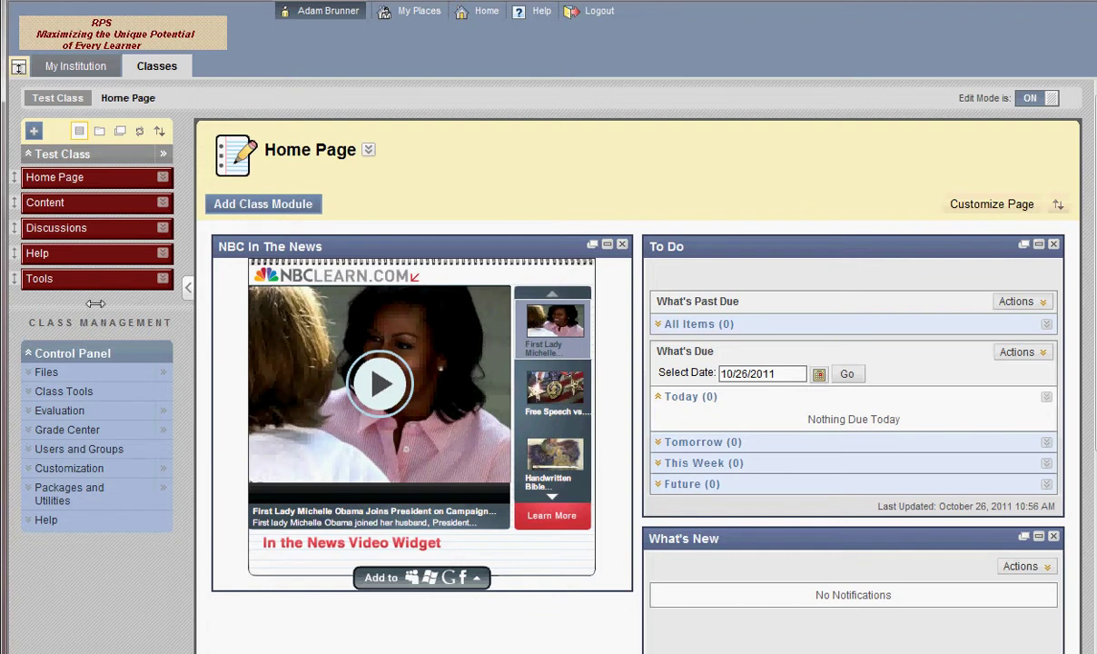
{"action": "scroll", "coordinate": [155, 299], "scroll_direction": "down", "scroll_amount": 1}
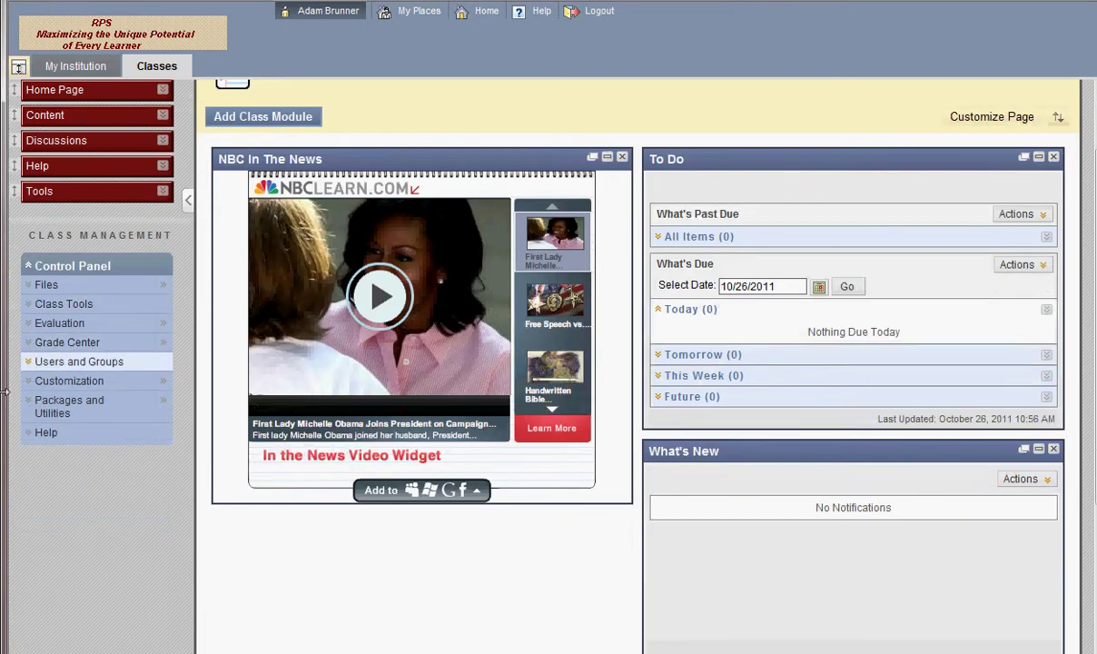
{"action": "left_click", "coordinate": [41, 304]}
{"action": "scroll", "coordinate": [5, 343], "scroll_direction": "down", "scroll_amount": 2}
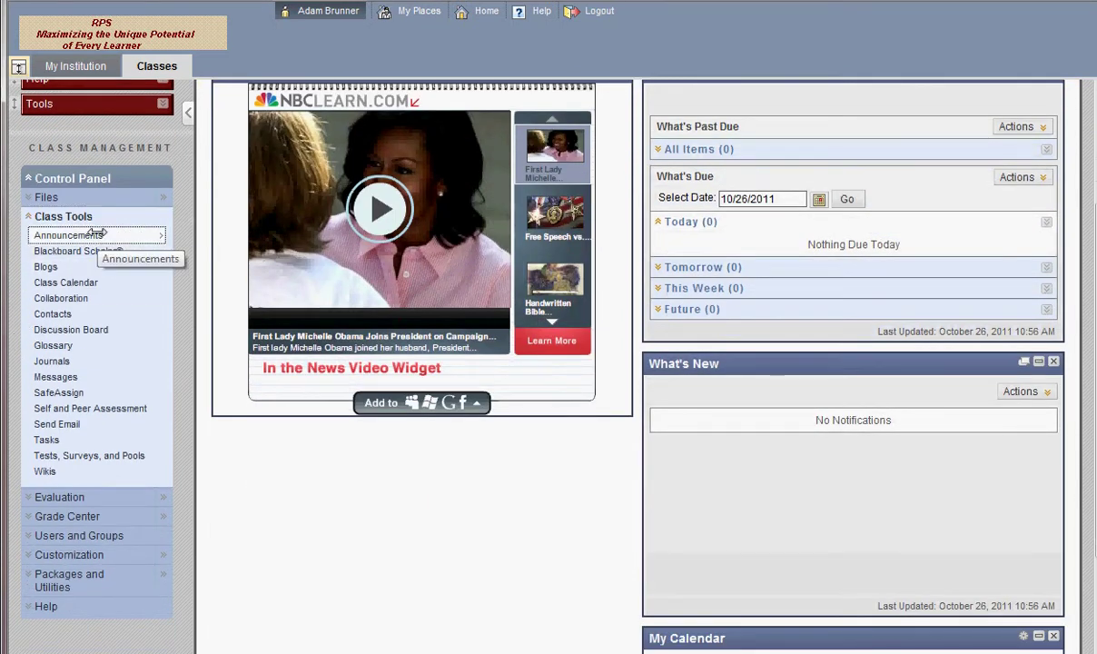
{"action": "left_click", "coordinate": [97, 233]}
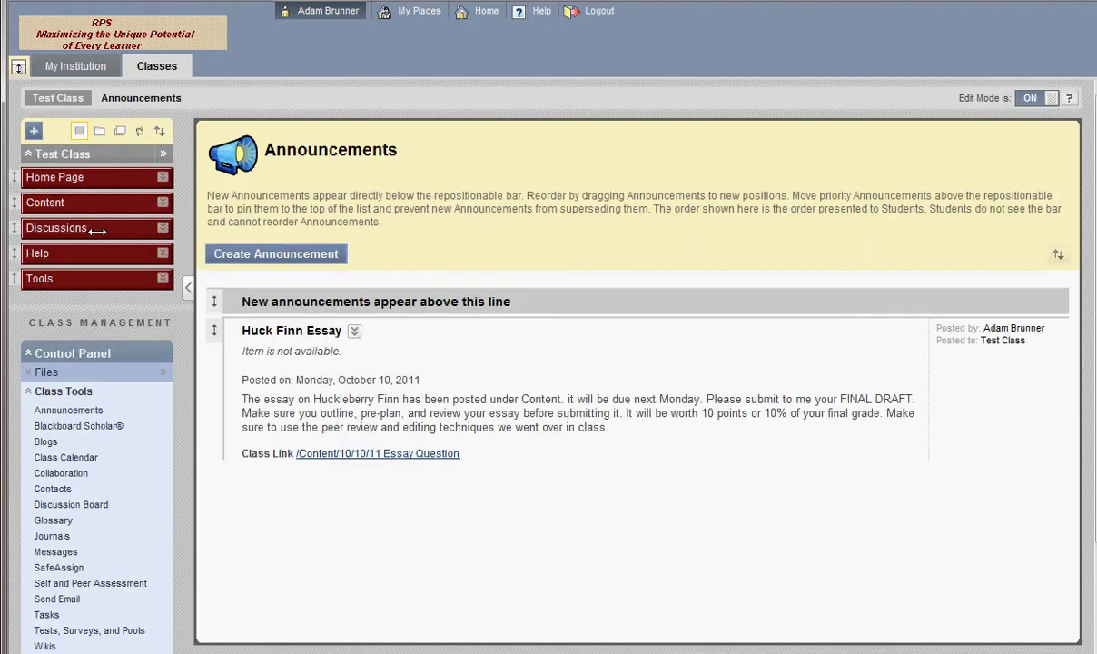
{"action": "scroll", "coordinate": [154, 288], "scroll_direction": "down", "scroll_amount": 2}
{"action": "scroll", "coordinate": [173, 303], "scroll_direction": "up", "scroll_amount": 2}
Delete the Discussions link from the Test Class course menu and confirm
{"action": "left_click", "coordinate": [162, 227]}
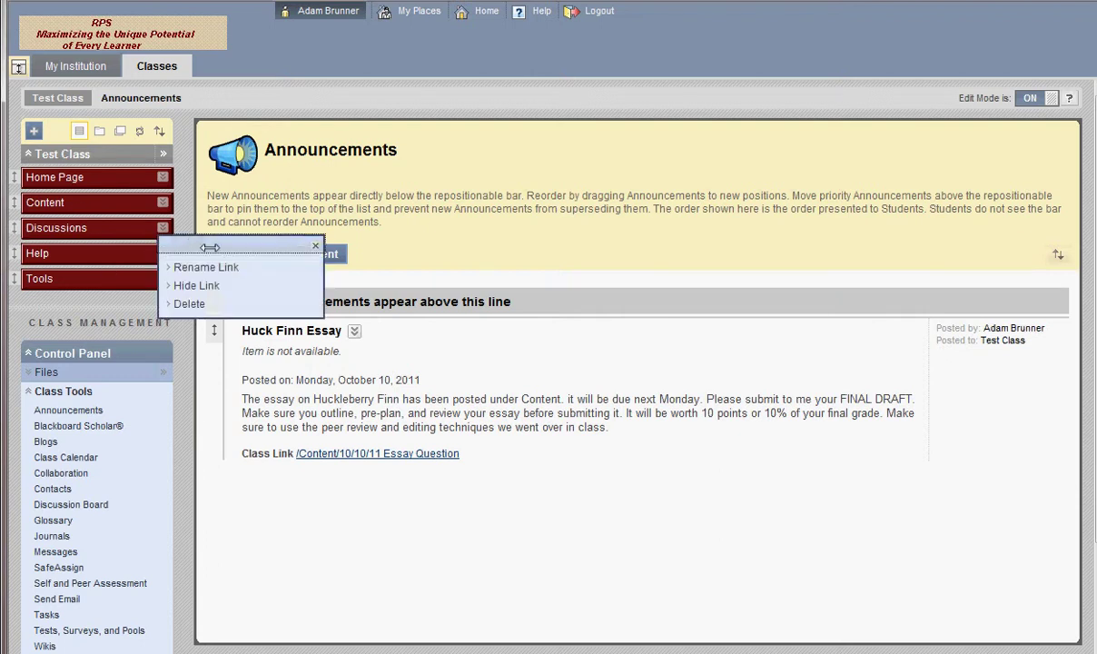
{"action": "left_click", "coordinate": [196, 302]}
{"action": "key", "text": "Return"}
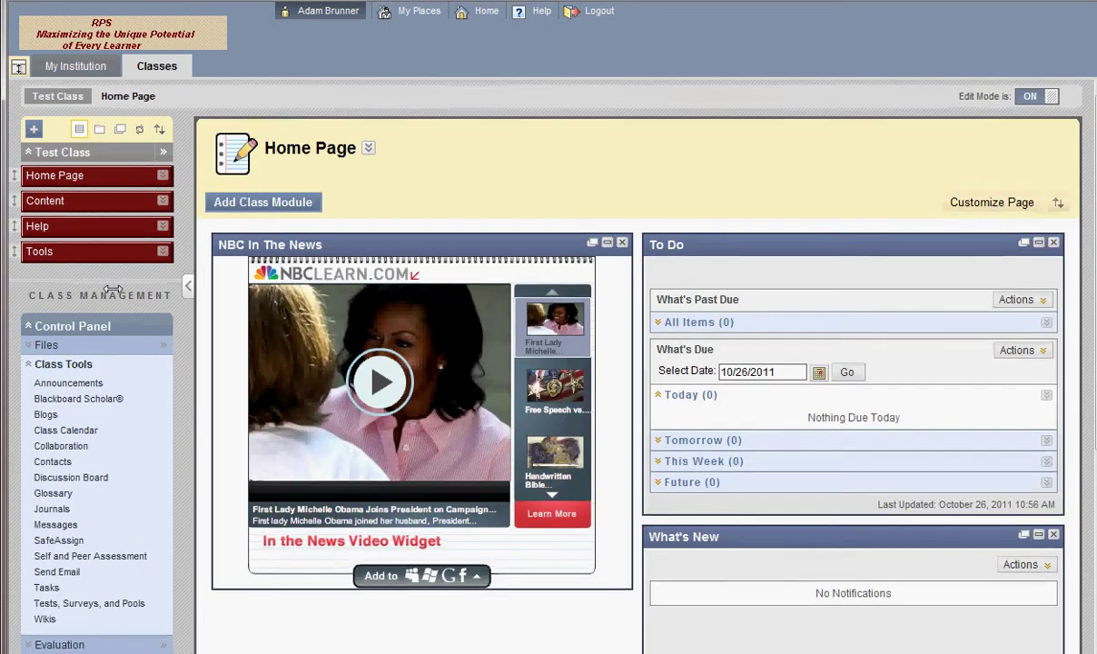
{"action": "scroll", "coordinate": [136, 313], "scroll_direction": "down", "scroll_amount": 2}
Open the Discussion Board tool and scroll through its single board, 123456, with 0 topics
{"action": "left_click", "coordinate": [94, 392]}
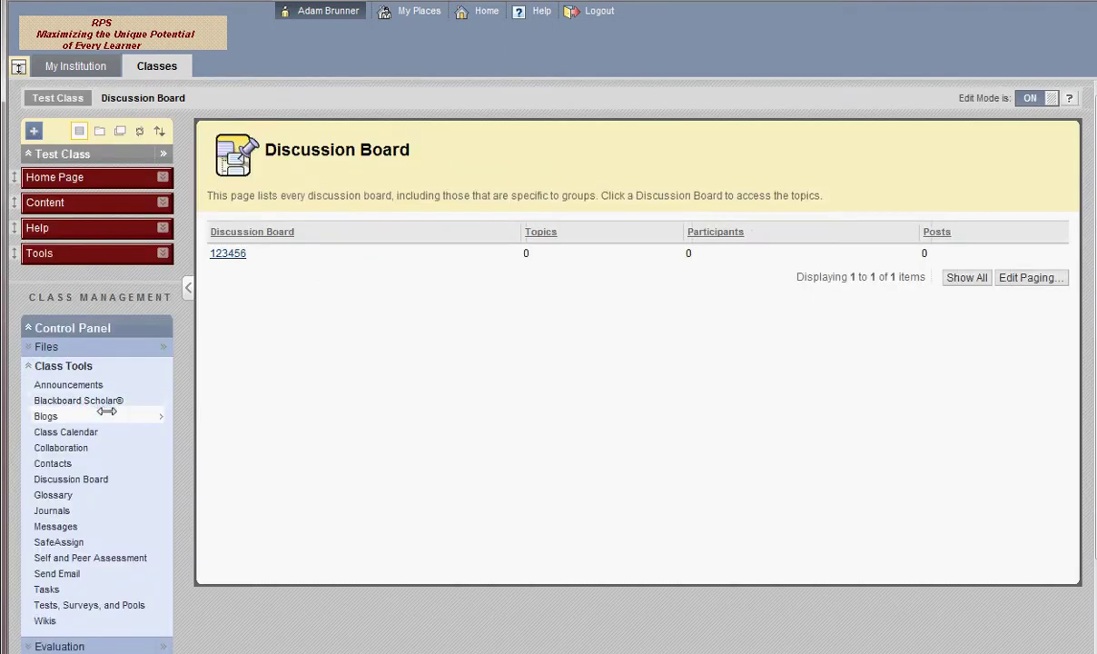
{"action": "scroll", "coordinate": [145, 266], "scroll_direction": "down", "scroll_amount": 3}
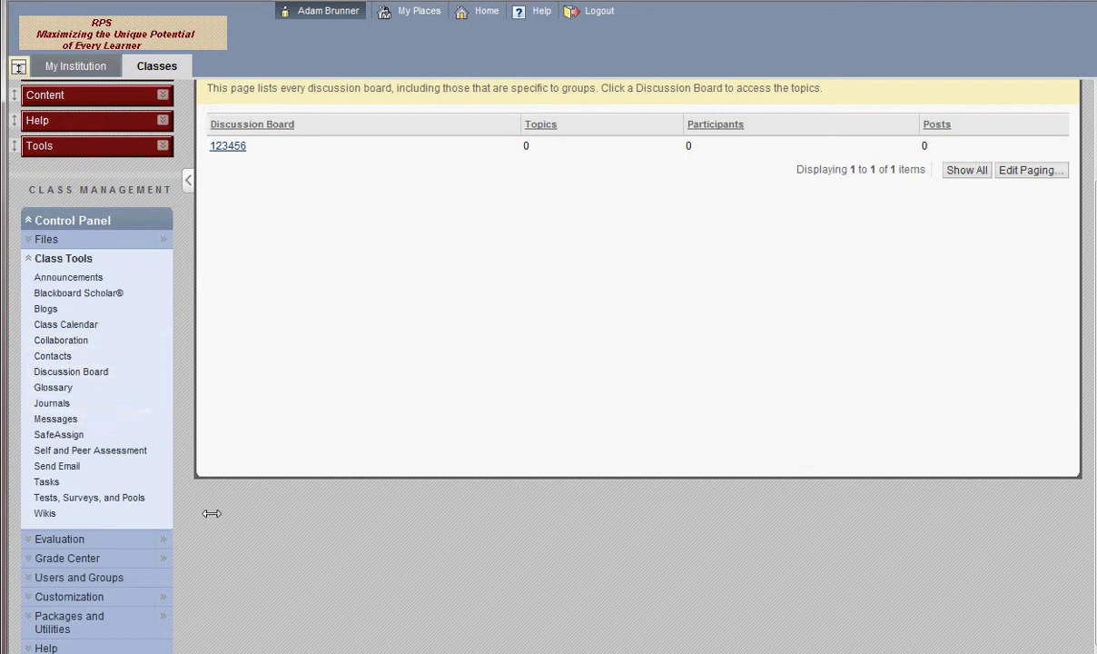
{"action": "scroll", "coordinate": [188, 503], "scroll_direction": "up", "scroll_amount": 2}
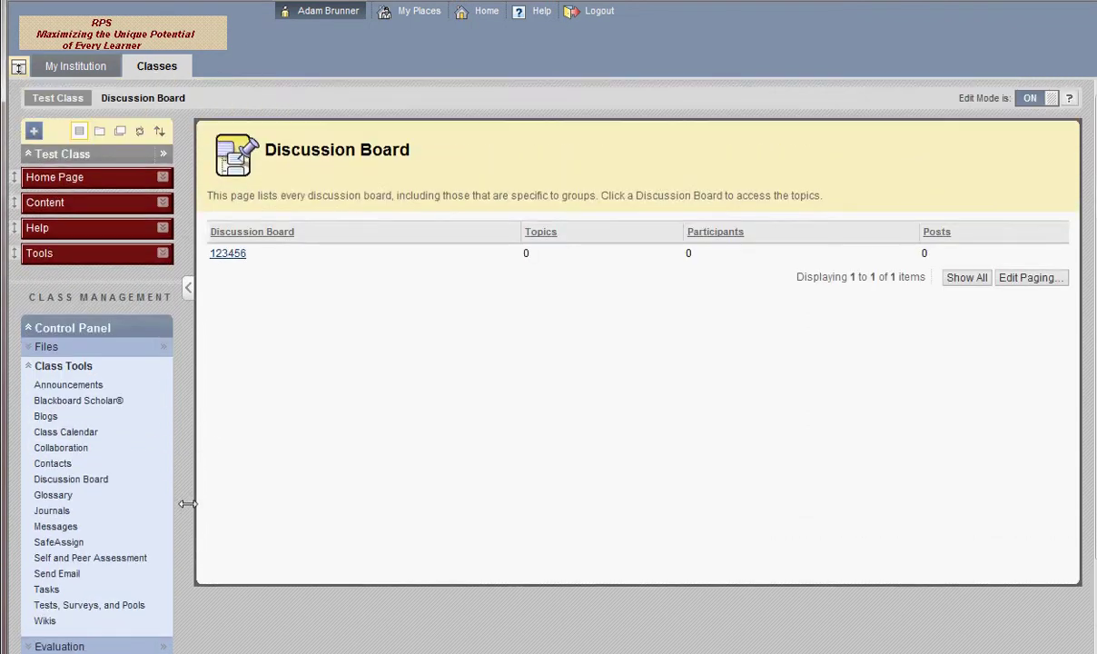
{"action": "scroll", "coordinate": [180, 392], "scroll_direction": "down", "scroll_amount": 2}
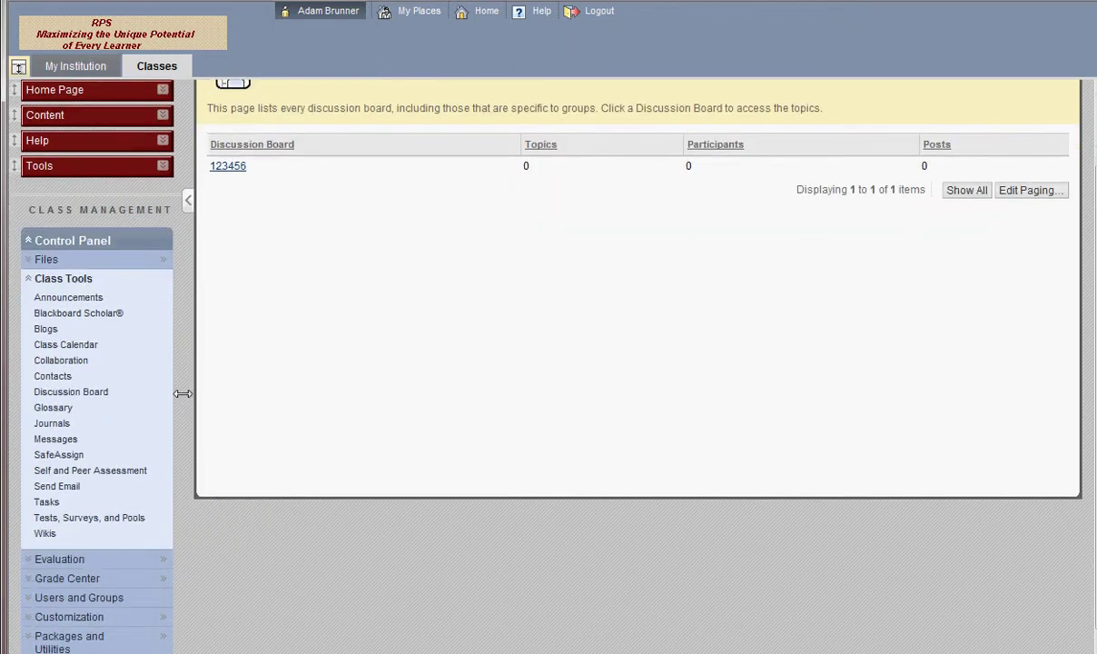
{"action": "scroll", "coordinate": [183, 393], "scroll_direction": "up", "scroll_amount": 2}
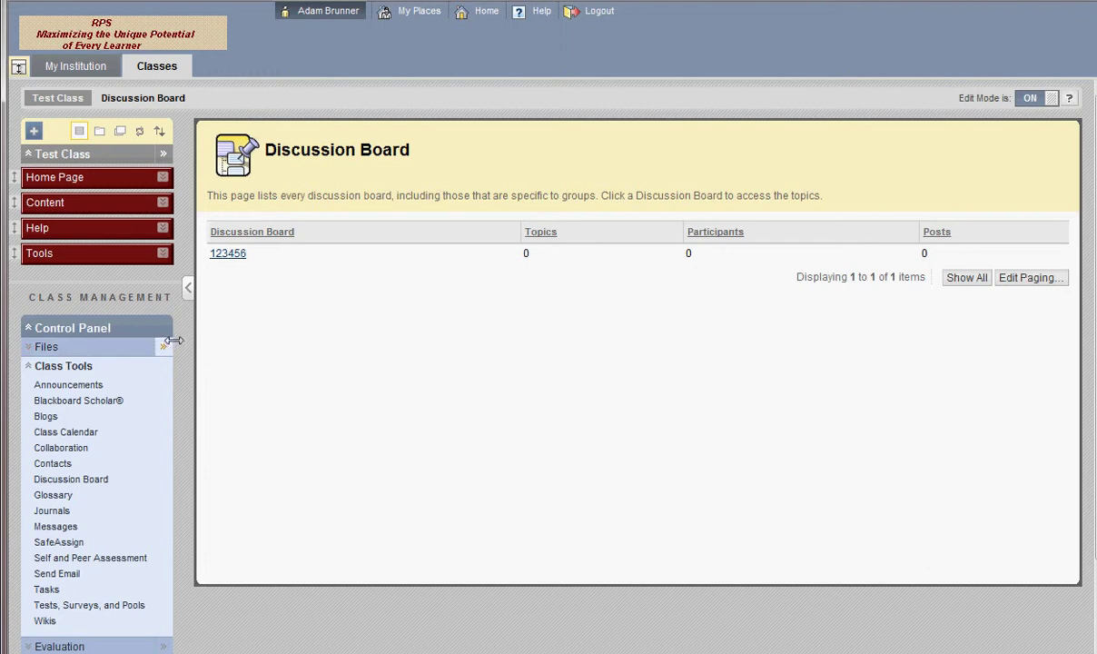
{"action": "scroll", "coordinate": [179, 334], "scroll_direction": "down", "scroll_amount": 2}
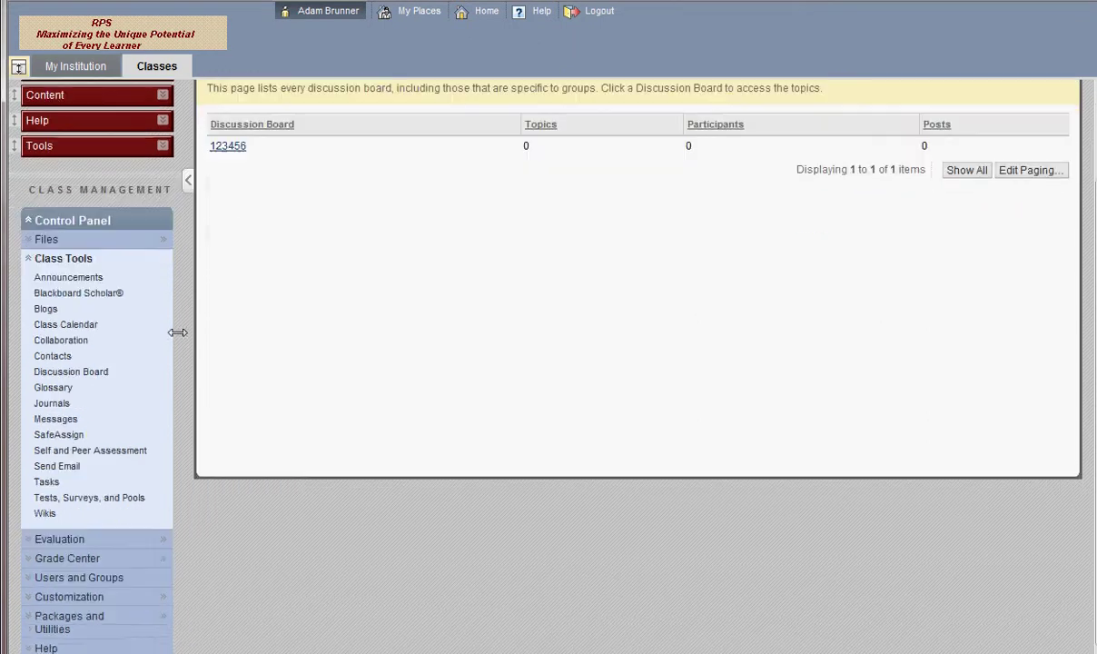
Collapse Class Tools, check Needs Grading, then open the Full Grade Center showing the 23.00 total
{"action": "left_click", "coordinate": [27, 258]}
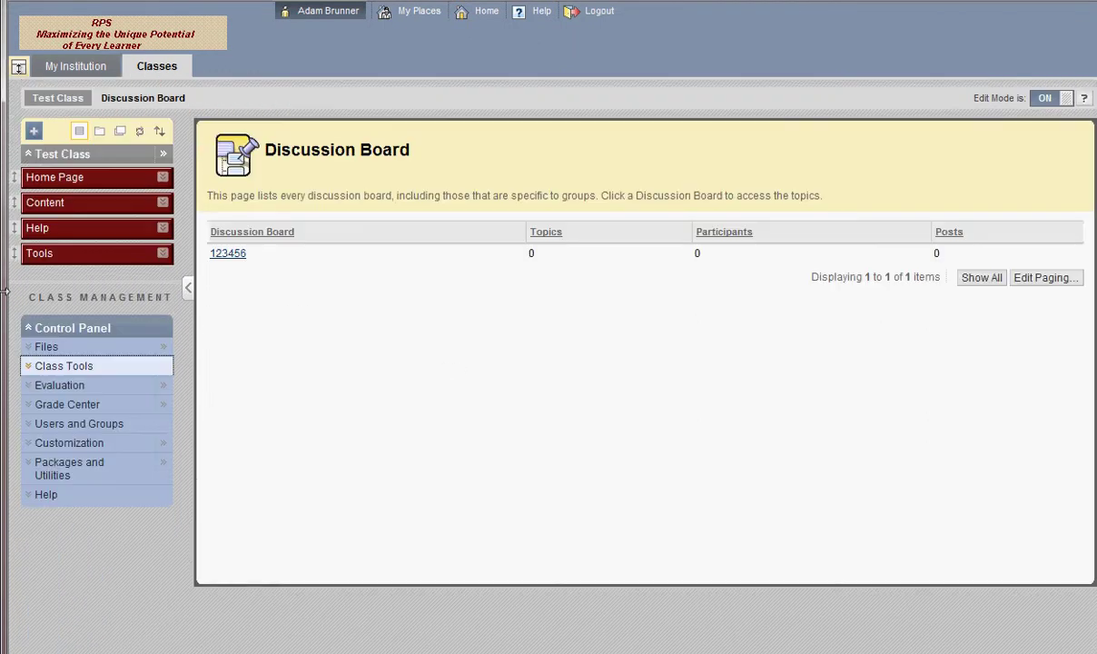
{"action": "left_click", "coordinate": [20, 390]}
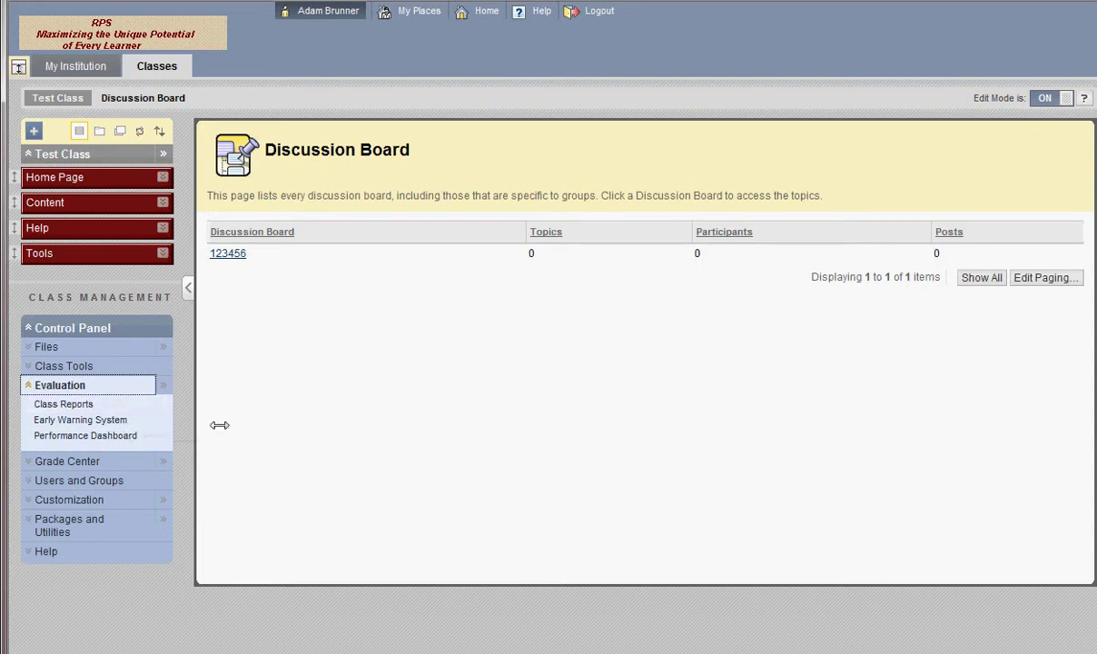
{"action": "left_click", "coordinate": [36, 460]}
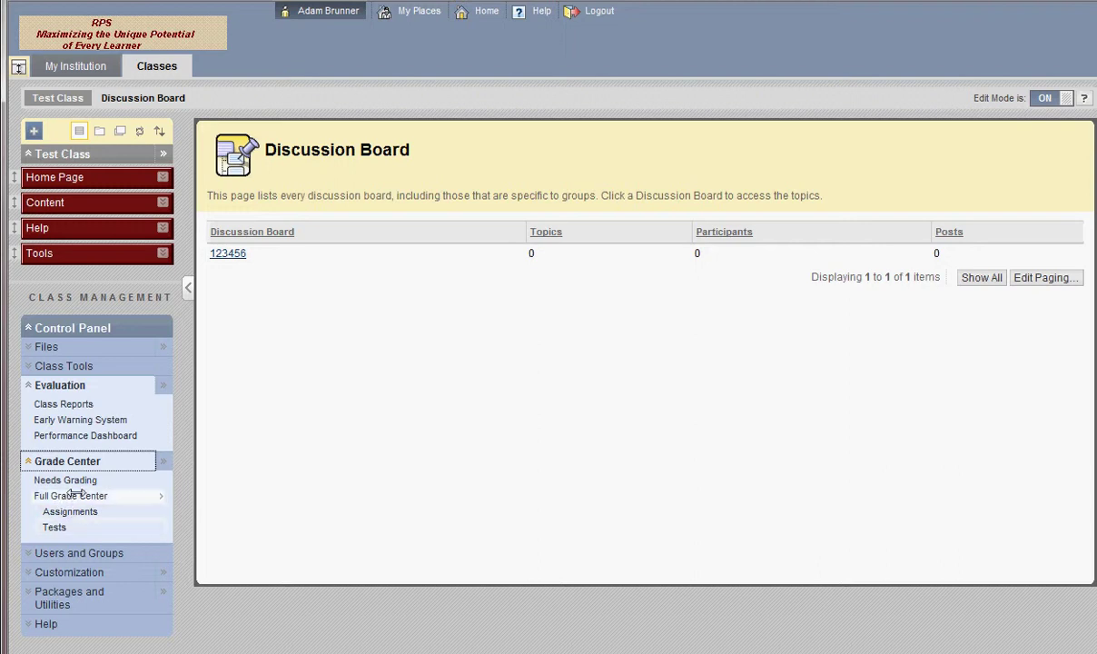
{"action": "left_click", "coordinate": [86, 480]}
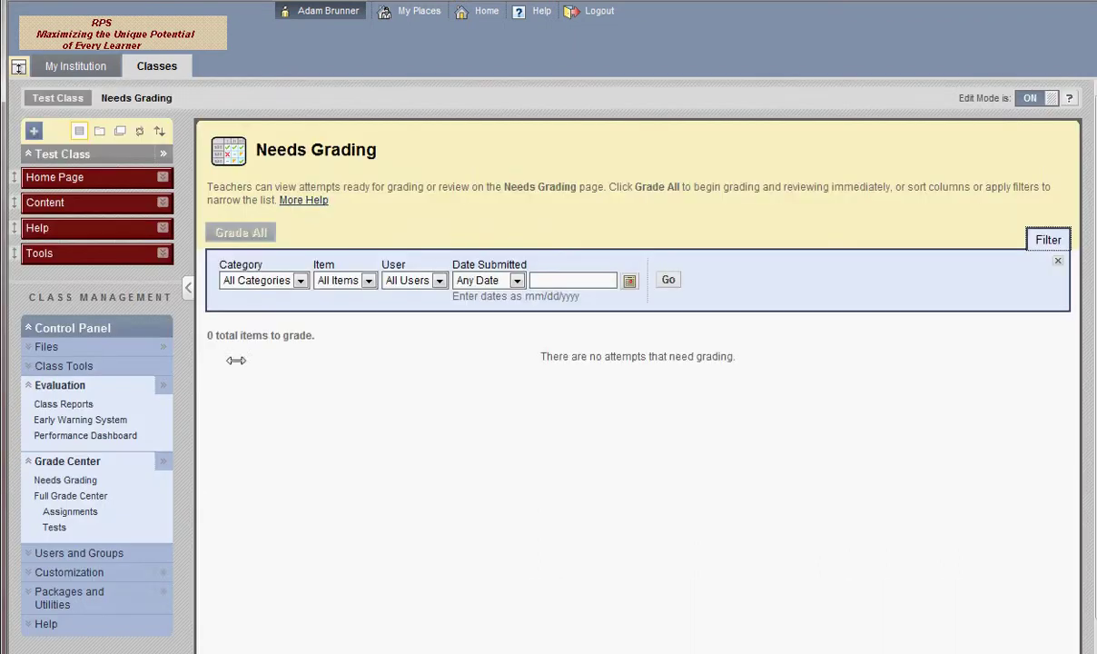
{"action": "scroll", "coordinate": [256, 359], "scroll_direction": "down", "scroll_amount": 1}
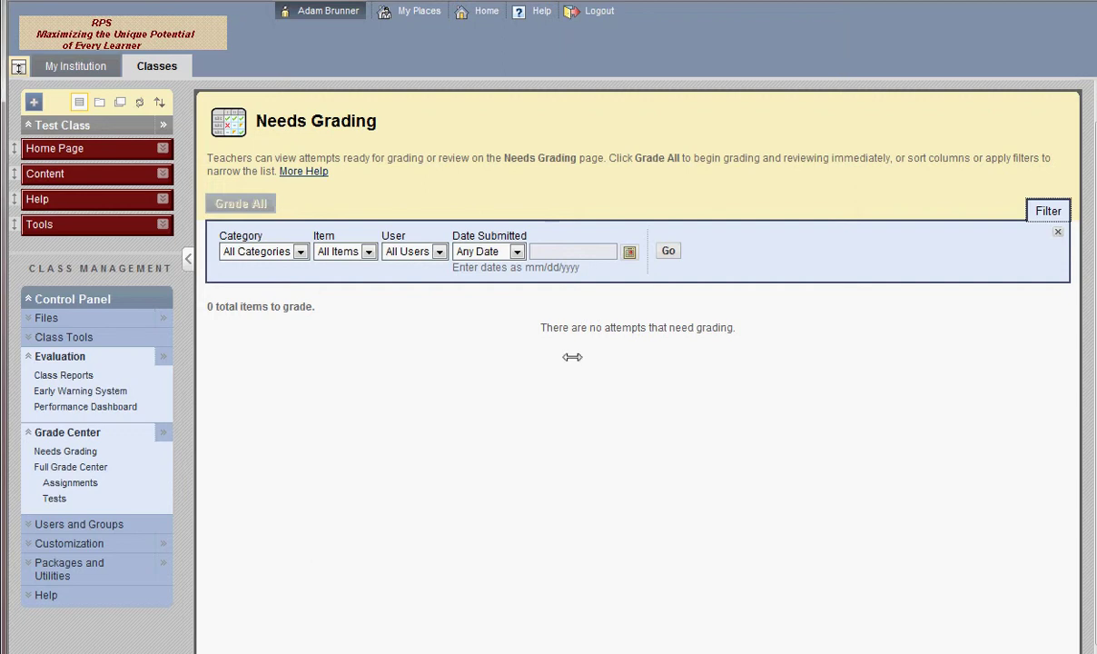
{"action": "left_click", "coordinate": [89, 465]}
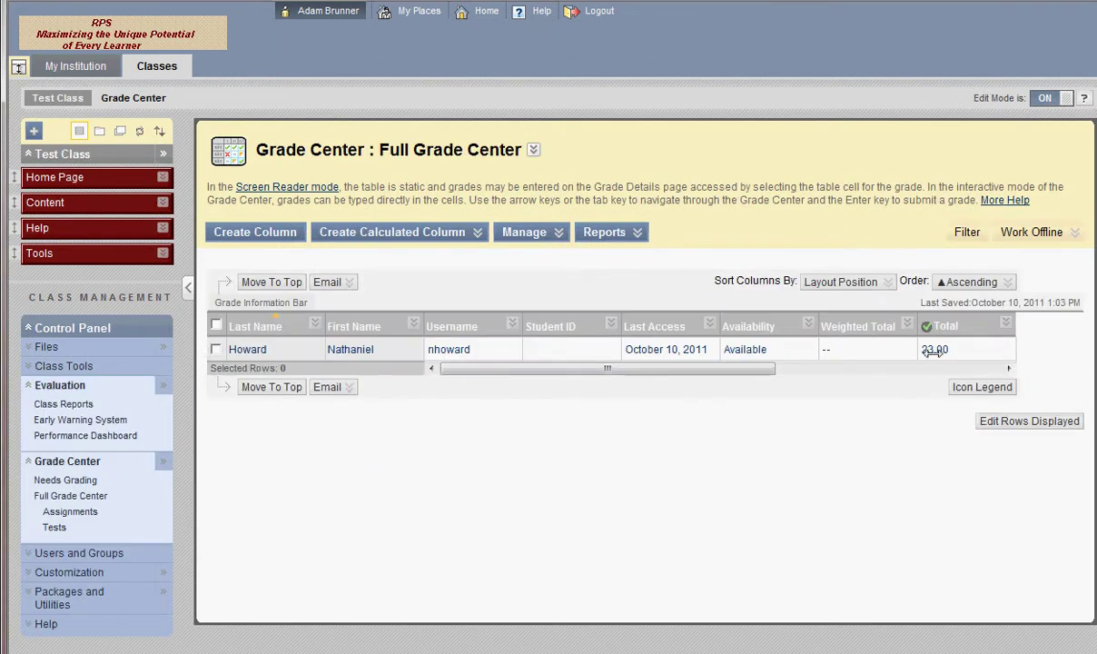
Collapse Grade Center and Evaluation, view the enrolled users, then open the empty Groups page
{"action": "left_click", "coordinate": [28, 461]}
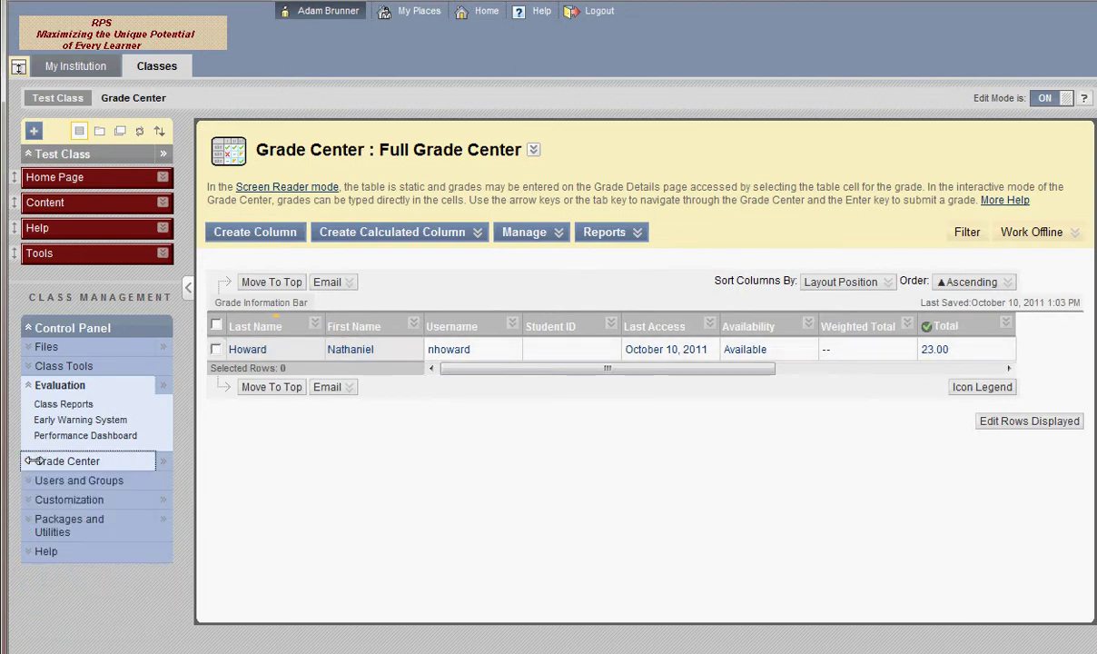
{"action": "left_click", "coordinate": [27, 385]}
{"action": "left_click", "coordinate": [24, 385]}
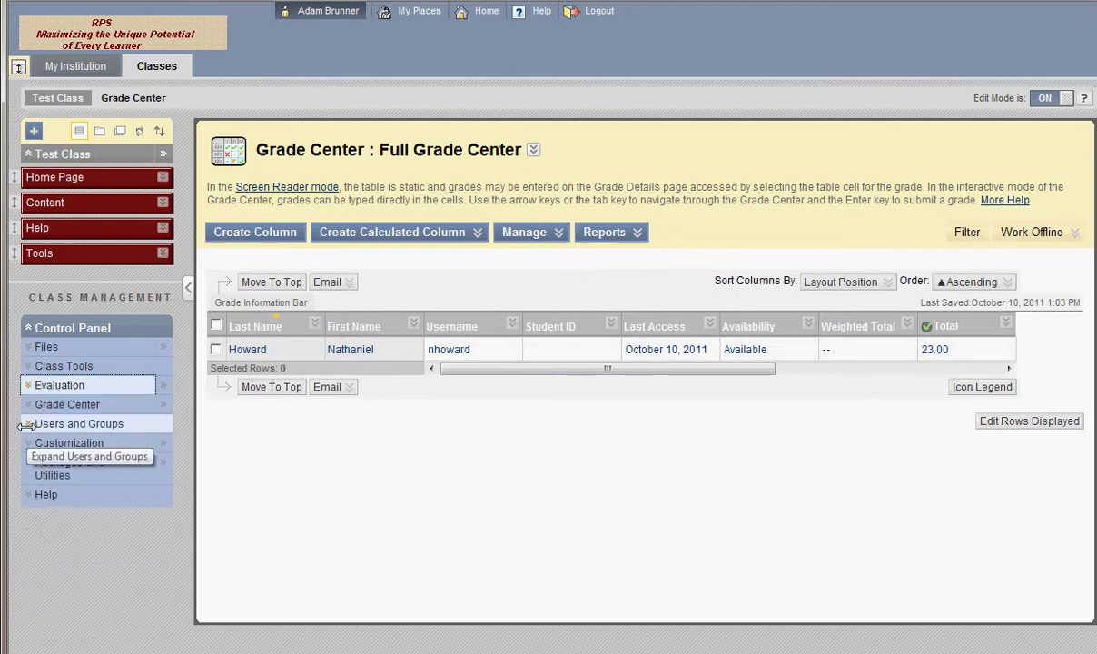
{"action": "left_click", "coordinate": [25, 424]}
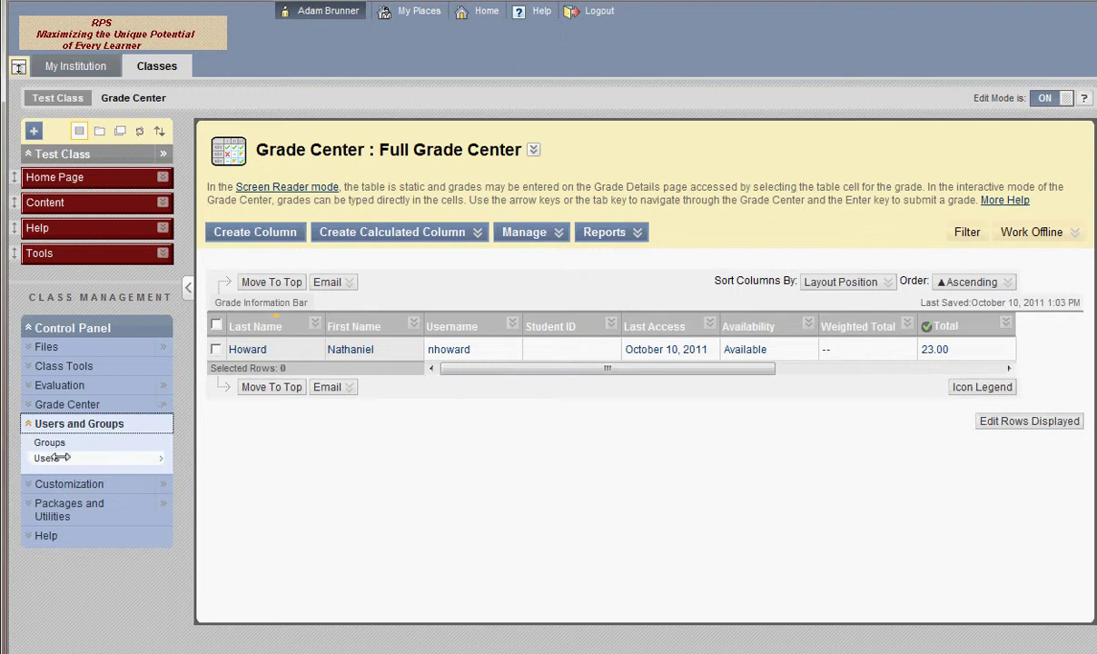
{"action": "left_click", "coordinate": [60, 456]}
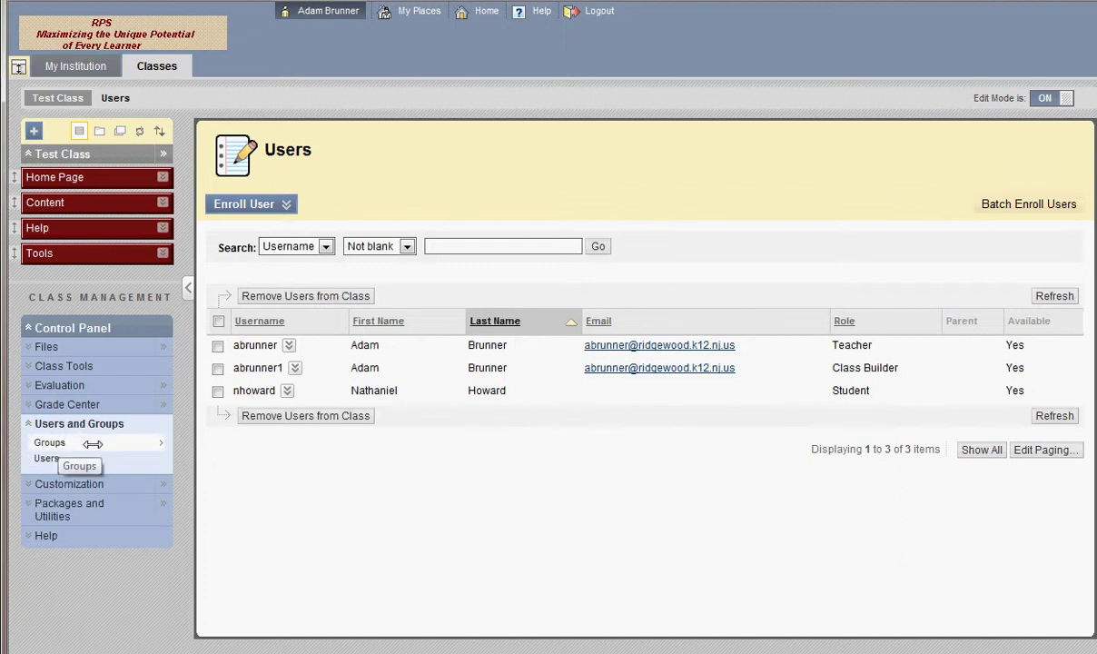
{"action": "left_click", "coordinate": [88, 442]}
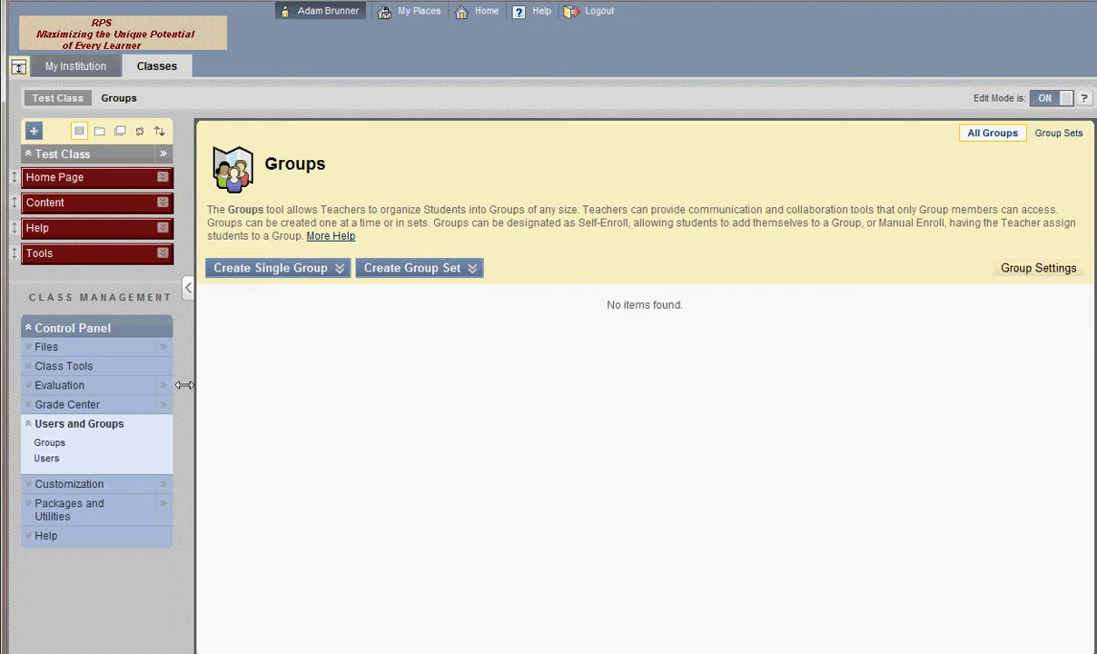
Collapse Users and Groups, toggle Customization and Class Tools closed, and open a blank sticky note
{"action": "left_click", "coordinate": [28, 423]}
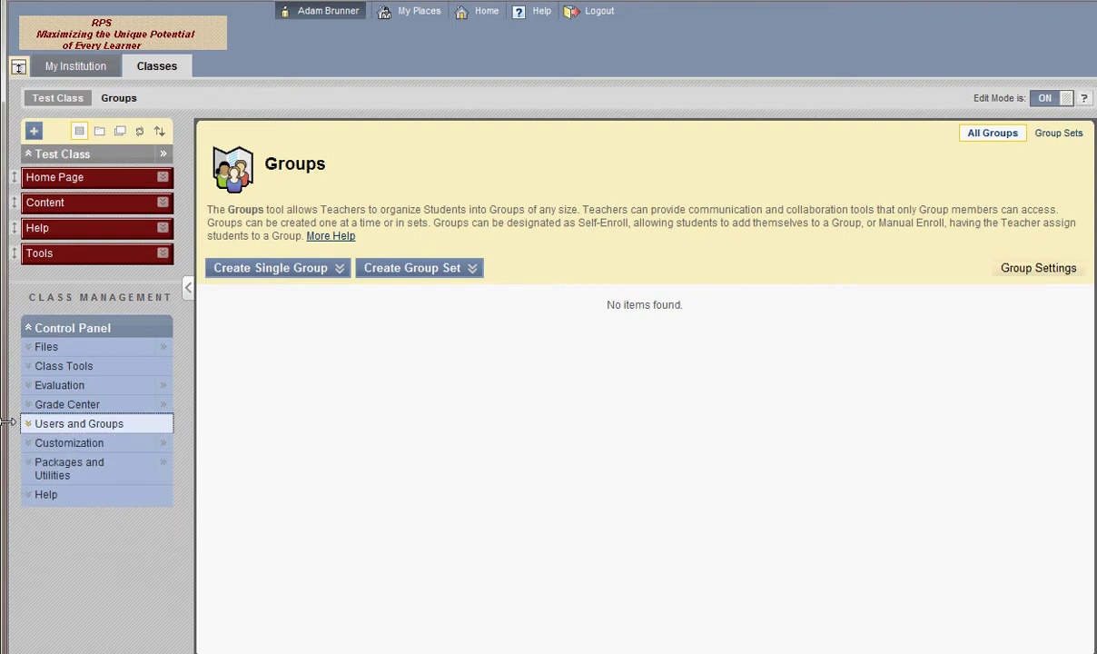
{"action": "left_click", "coordinate": [12, 443]}
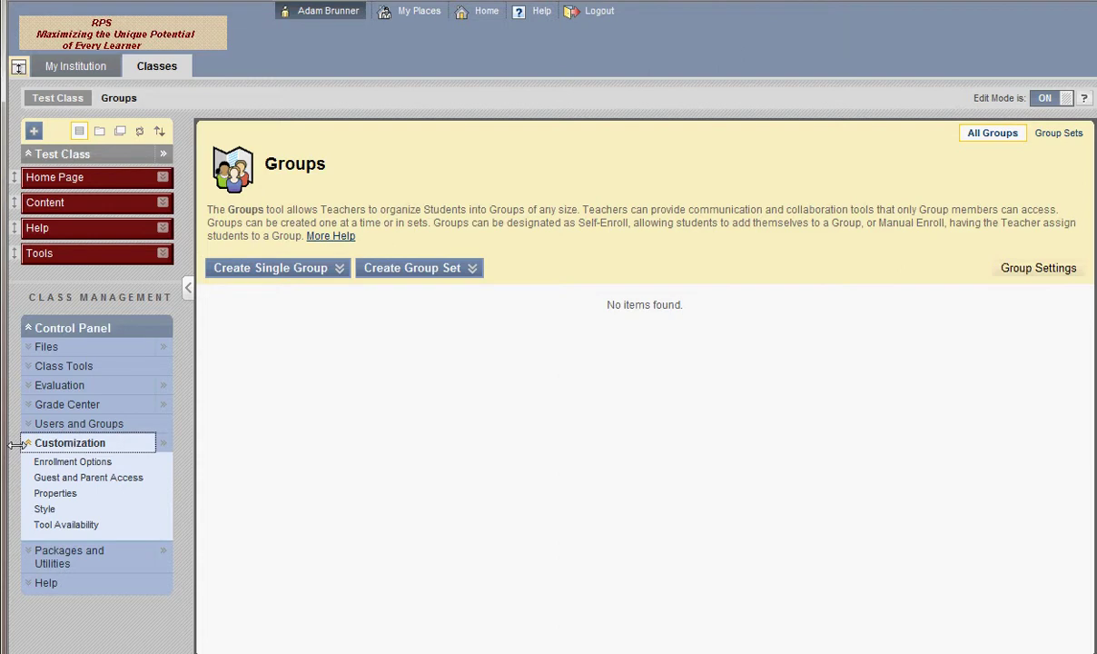
{"action": "left_click", "coordinate": [16, 443]}
{"action": "left_click", "coordinate": [24, 366]}
{"action": "left_click", "coordinate": [24, 366]}
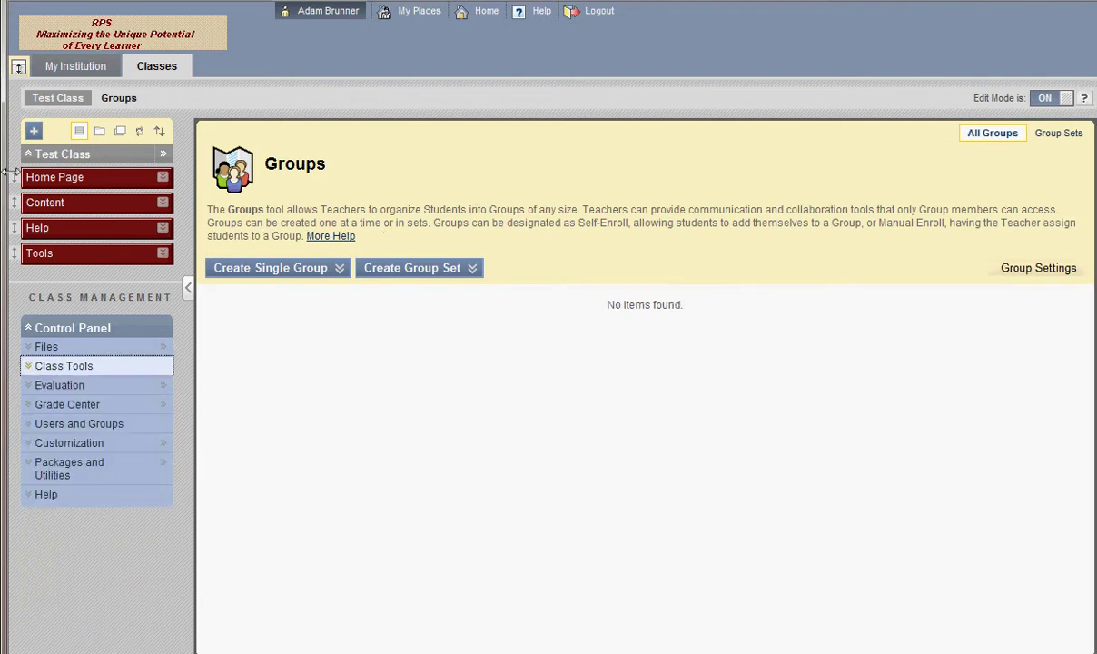
{"action": "left_click", "coordinate": [805, 196]}
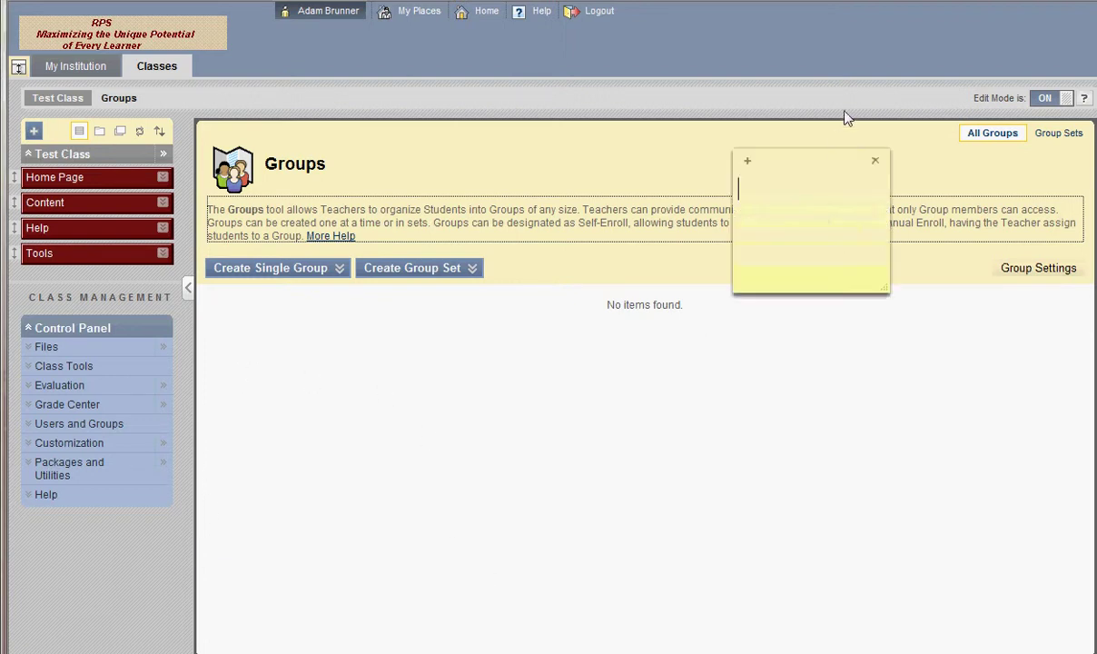
Move the sticky note onto the page and enter the teacher's name and e-mail on separate lines
{"action": "left_click_drag", "start_coordinate": [808, 164], "coordinate": [598, 309]}
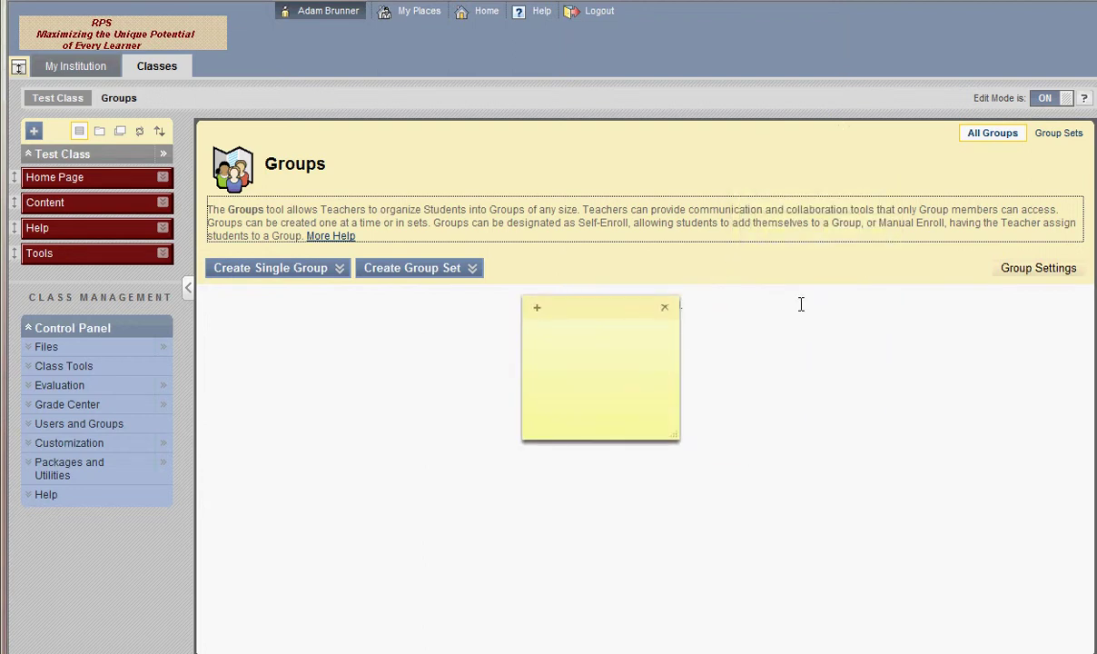
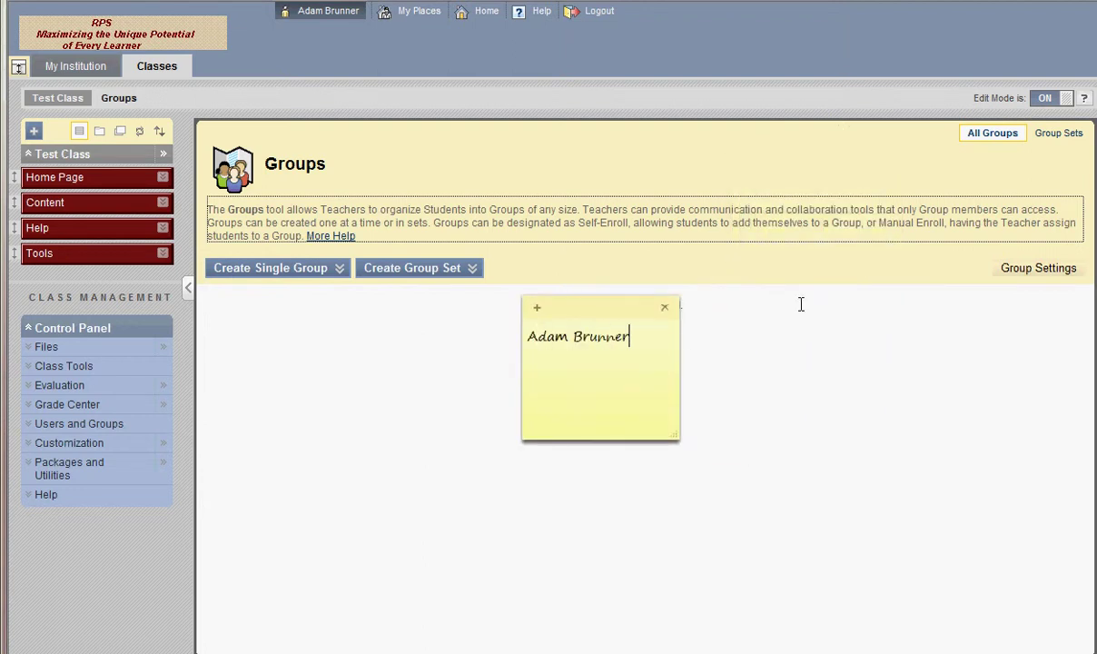
{"action": "key", "text": "Return"}
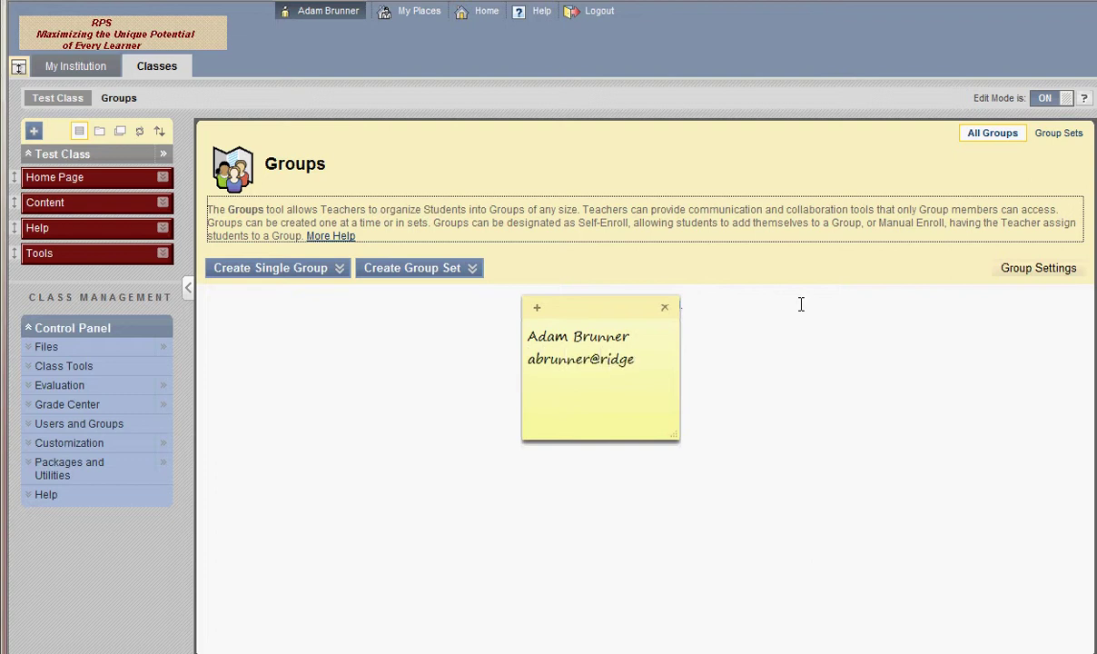
{"action": "key", "text": "Return"}
Add the teacher's phone extension on a new line and park the note at the page's top right
{"action": "key", "text": "Return"}
{"action": "type", "text": "x20583"}
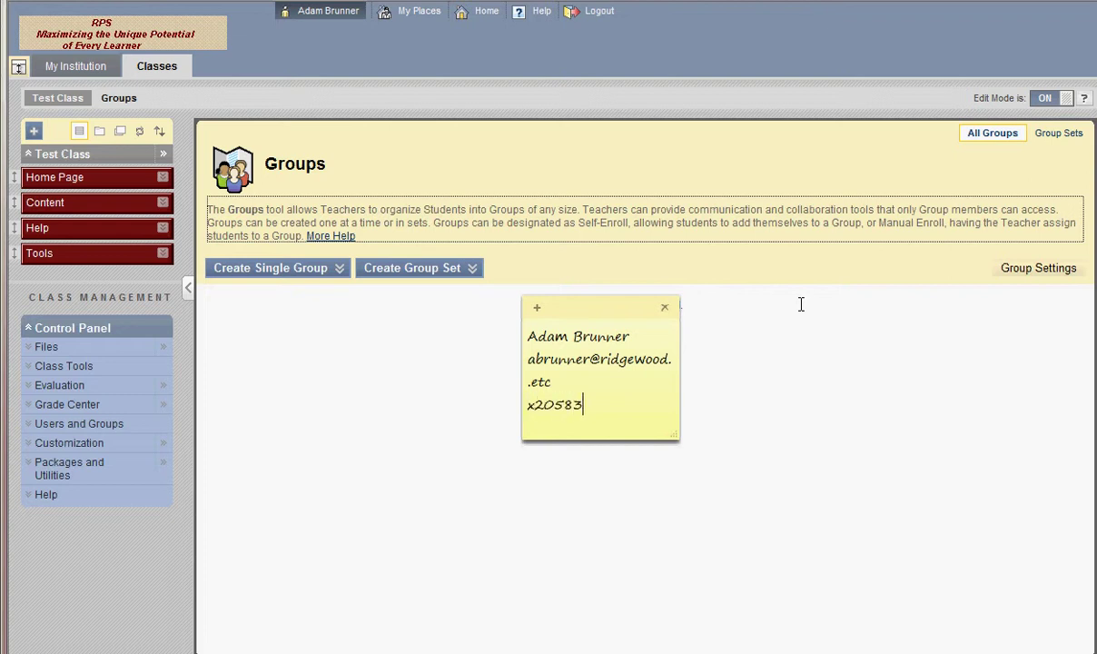
{"action": "left_click_drag", "start_coordinate": [578, 299], "coordinate": [756, 133]}
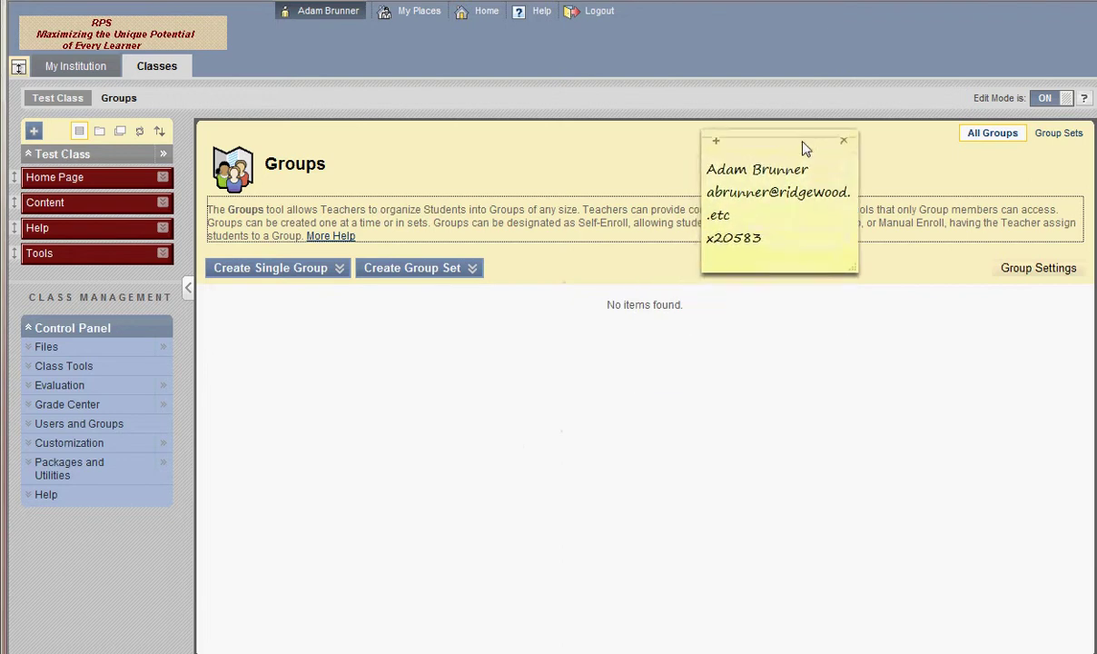